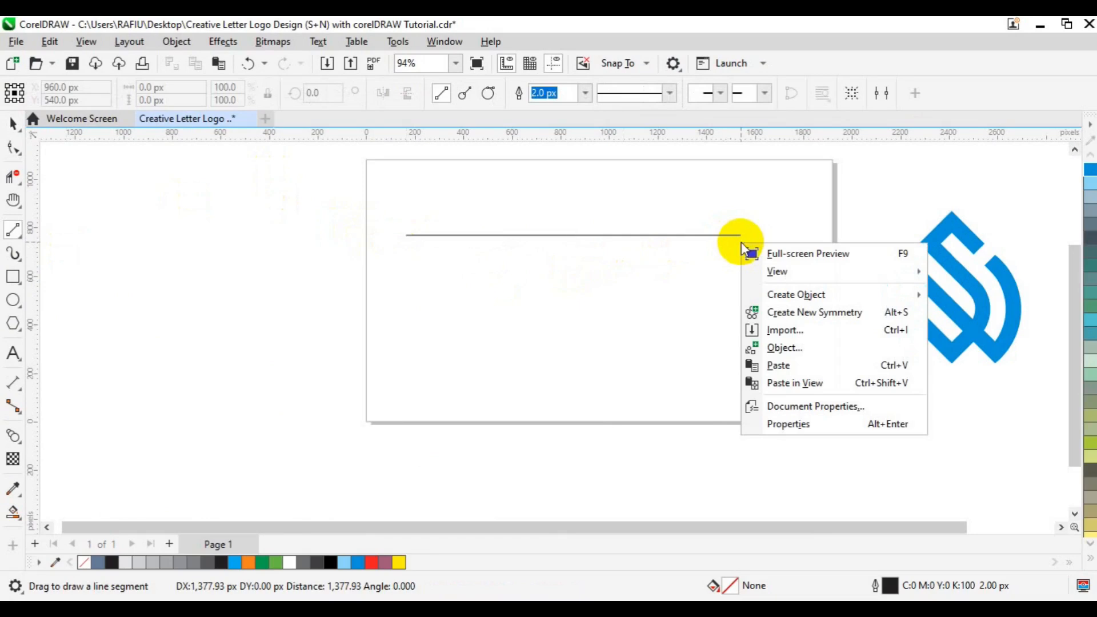
# Finish drawing the horizontal line and move it up toward the top edge of the page
pyautogui.click(655, 286)
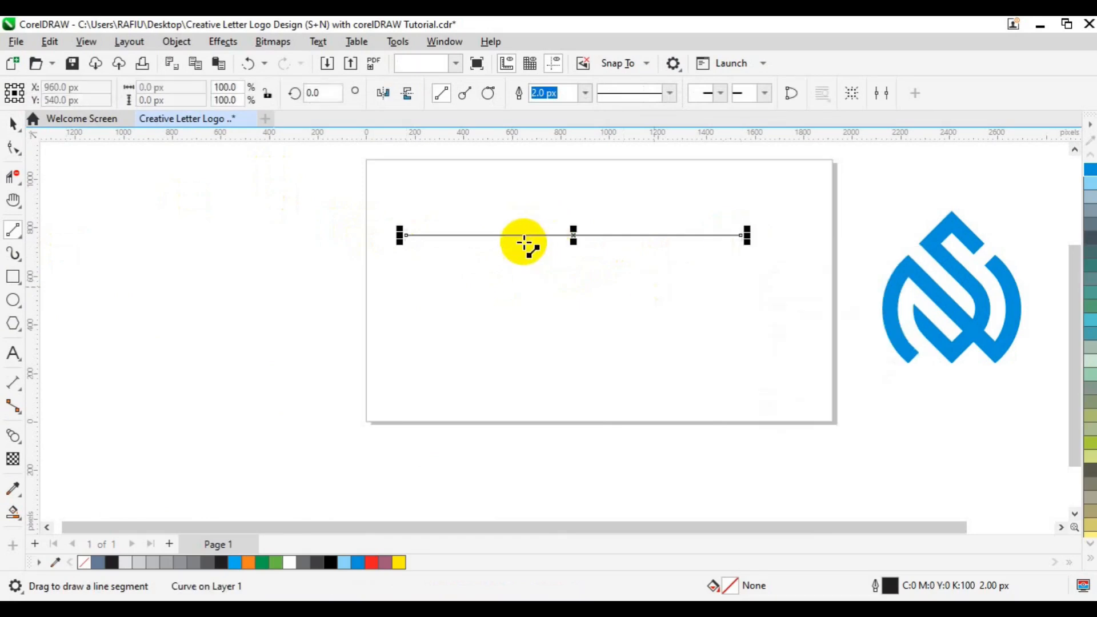
pyautogui.press('Escape')
pyautogui.press('space')
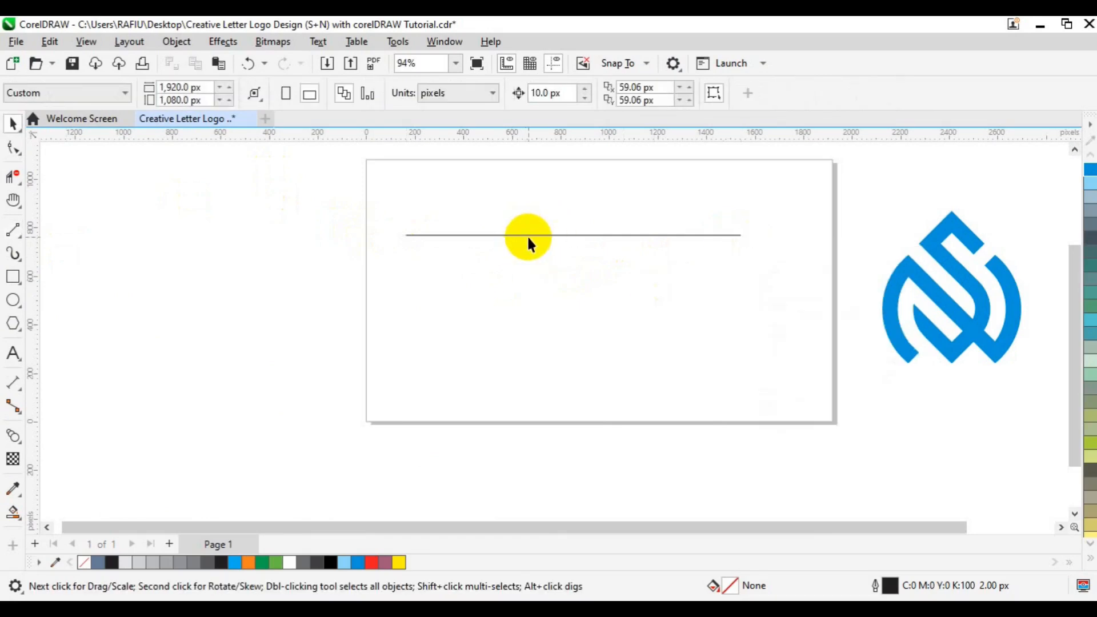
pyautogui.click(528, 235)
pyautogui.moveTo(534, 236); pyautogui.dragTo(568, 209)
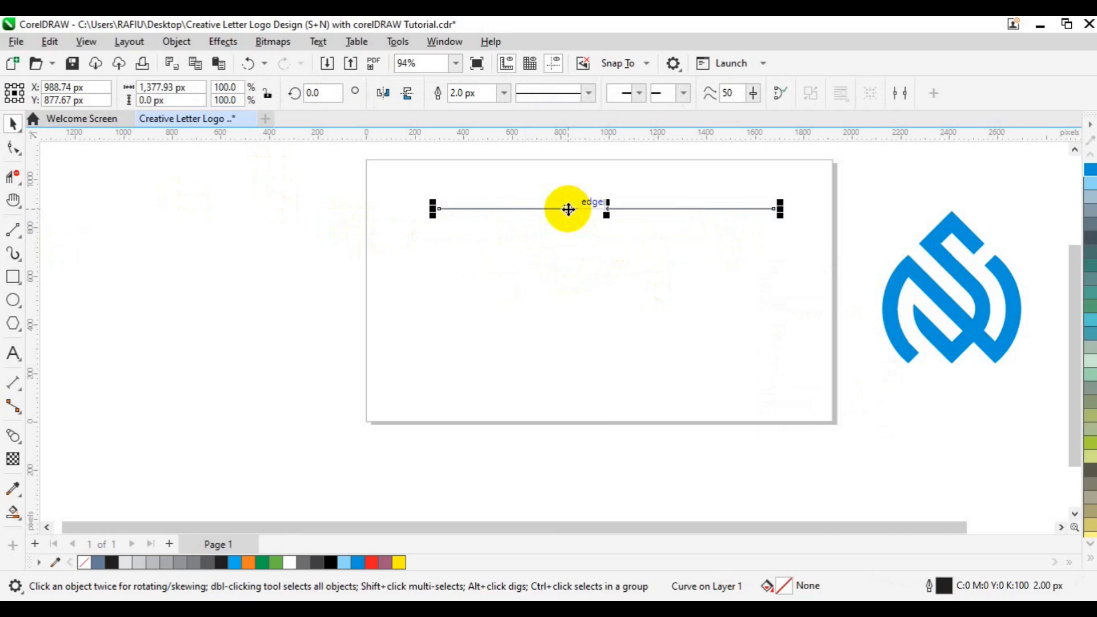
# Place a duplicate of the line in the lower part of the page and left-align it with the upper line
pyautogui.hotkey('ctrl', 'd')
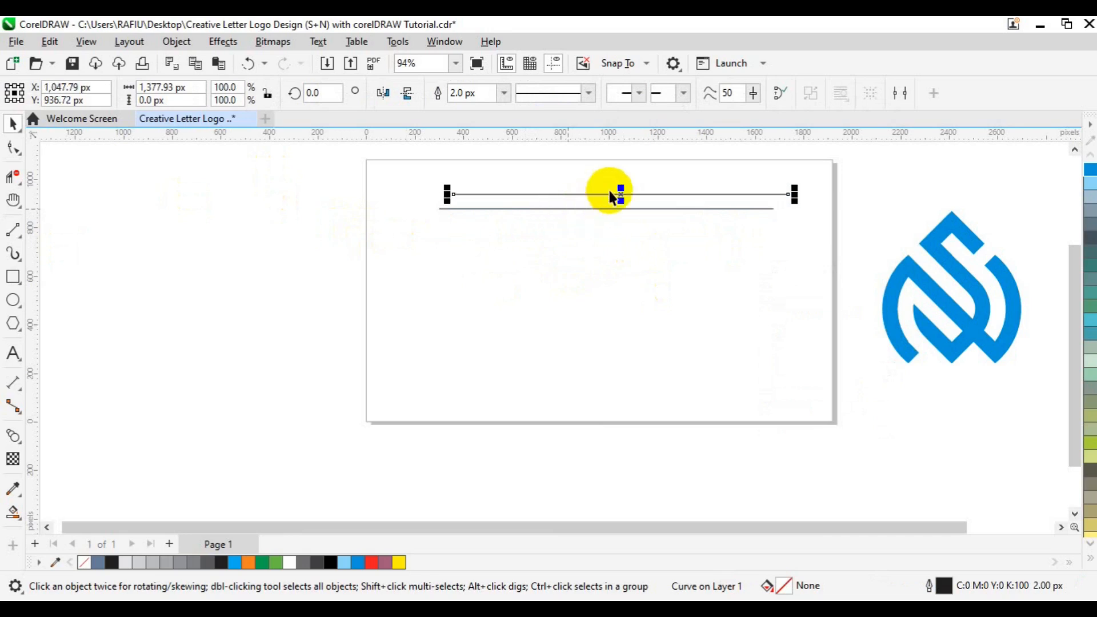
pyautogui.moveTo(617, 195); pyautogui.dragTo(605, 358)
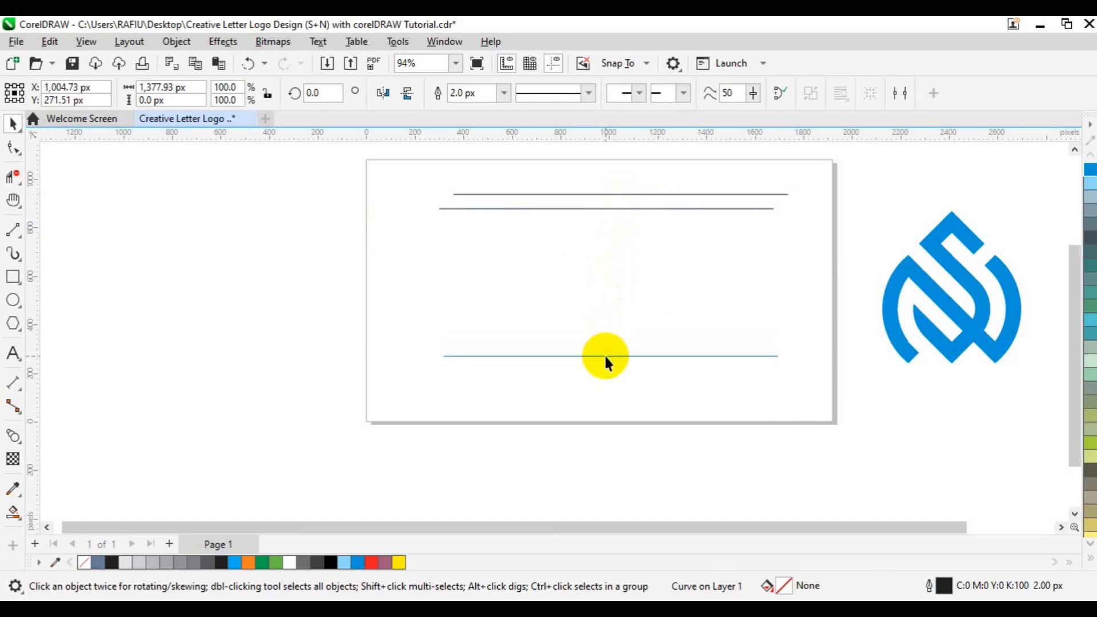
pyautogui.keyDown('shift'); pyautogui.click(623, 211); pyautogui.keyUp('shift')
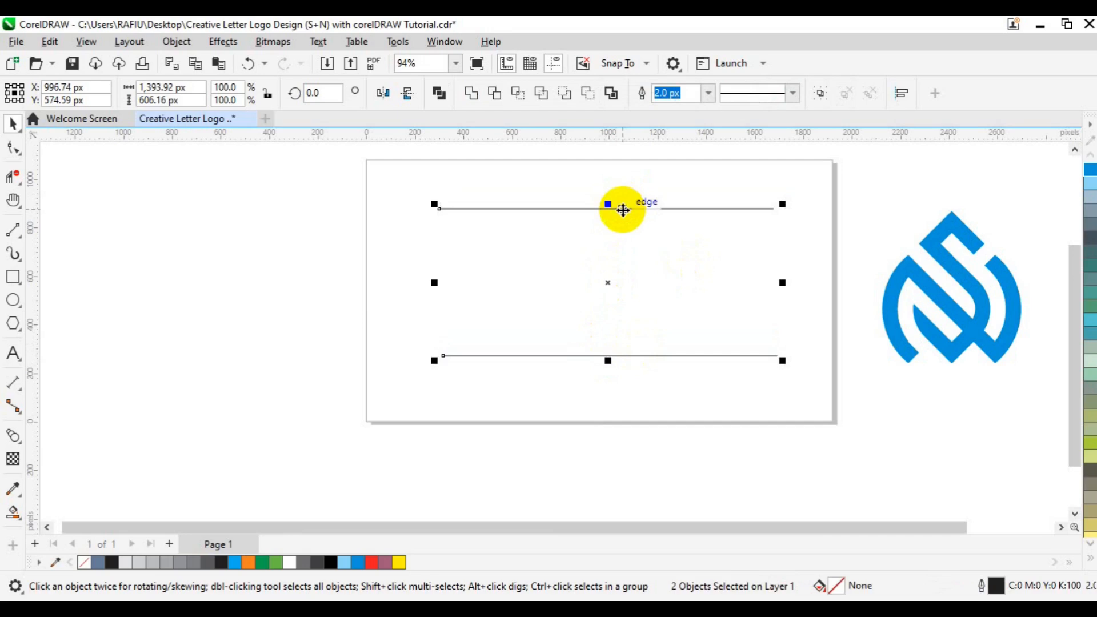
pyautogui.press('l')
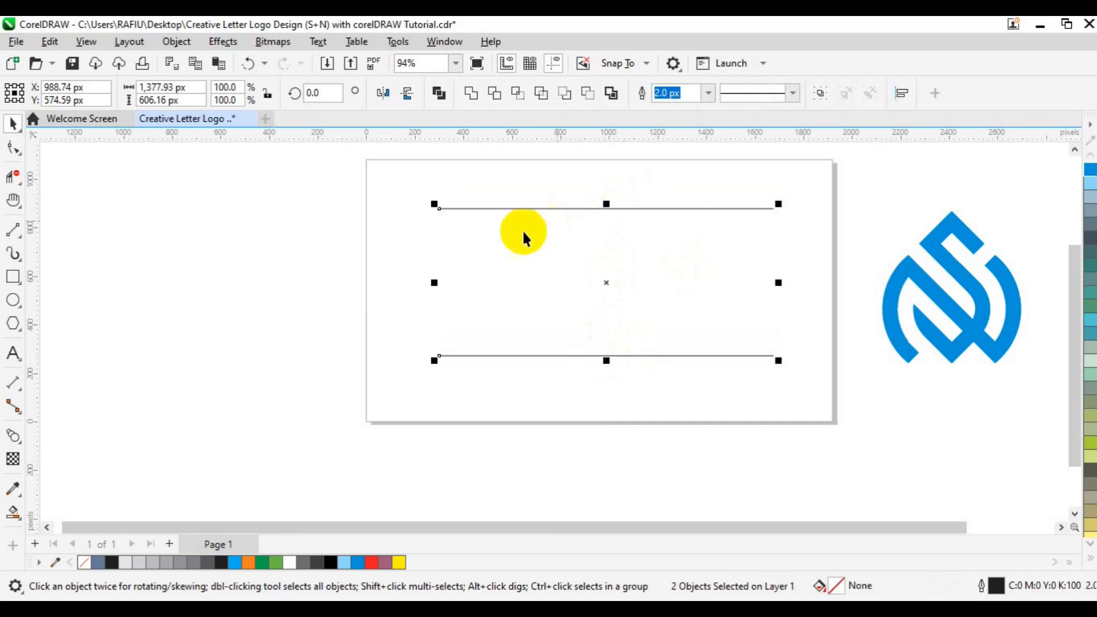
# Blend the upper line into the lower line with 8 intermediate steps
pyautogui.click(19, 439)
pyautogui.moveTo(19, 440); pyautogui.dragTo(65, 484)
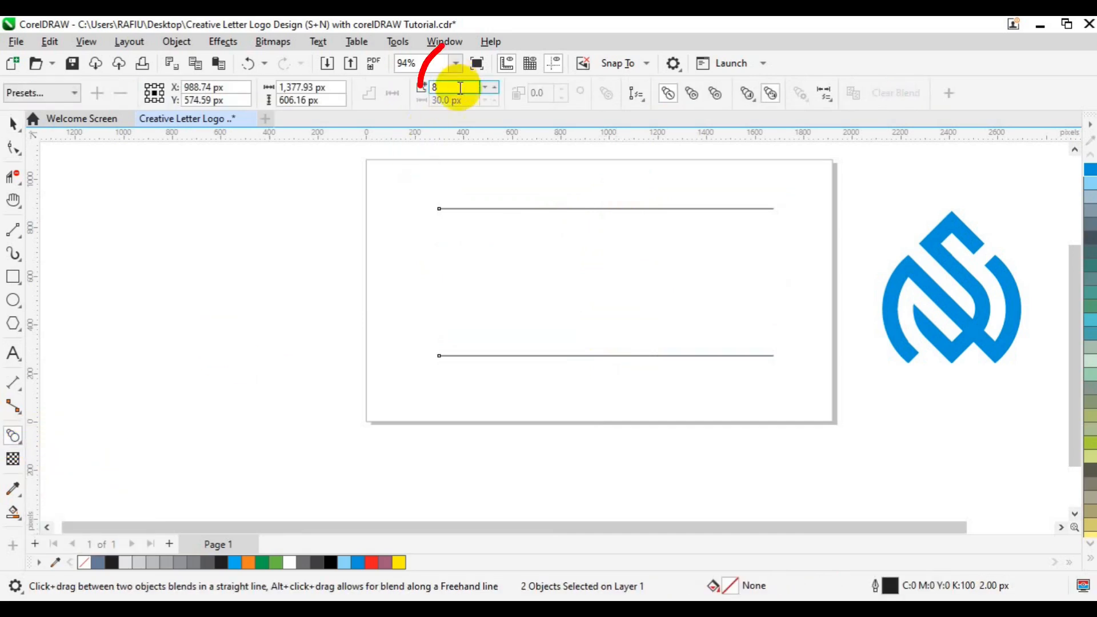
pyautogui.doubleClick(432, 89)
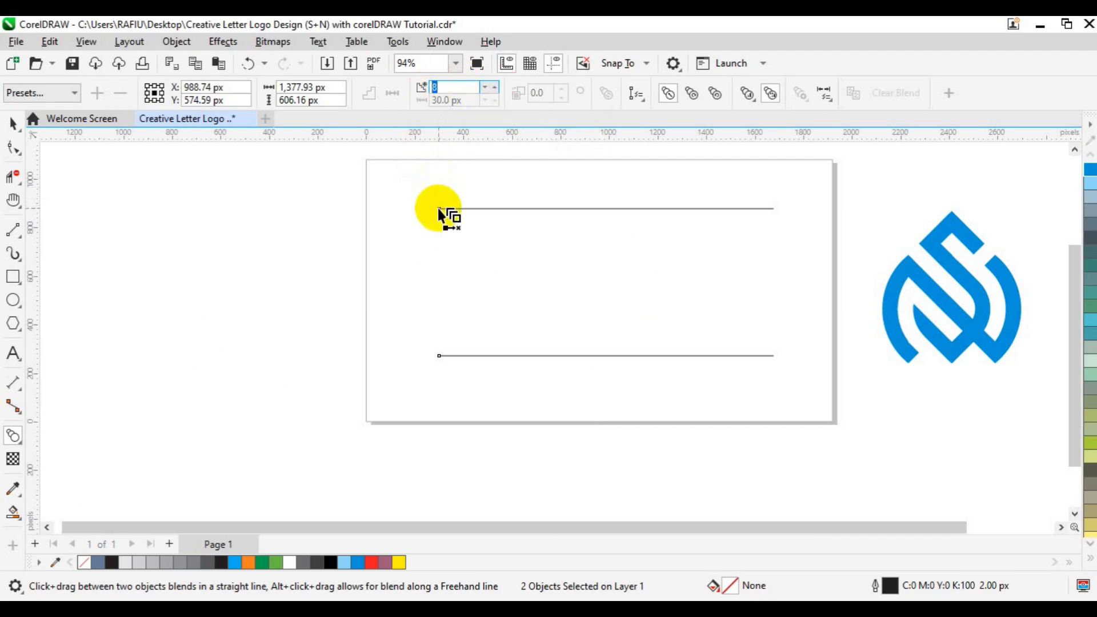
pyautogui.moveTo(439, 209); pyautogui.dragTo(606, 352)
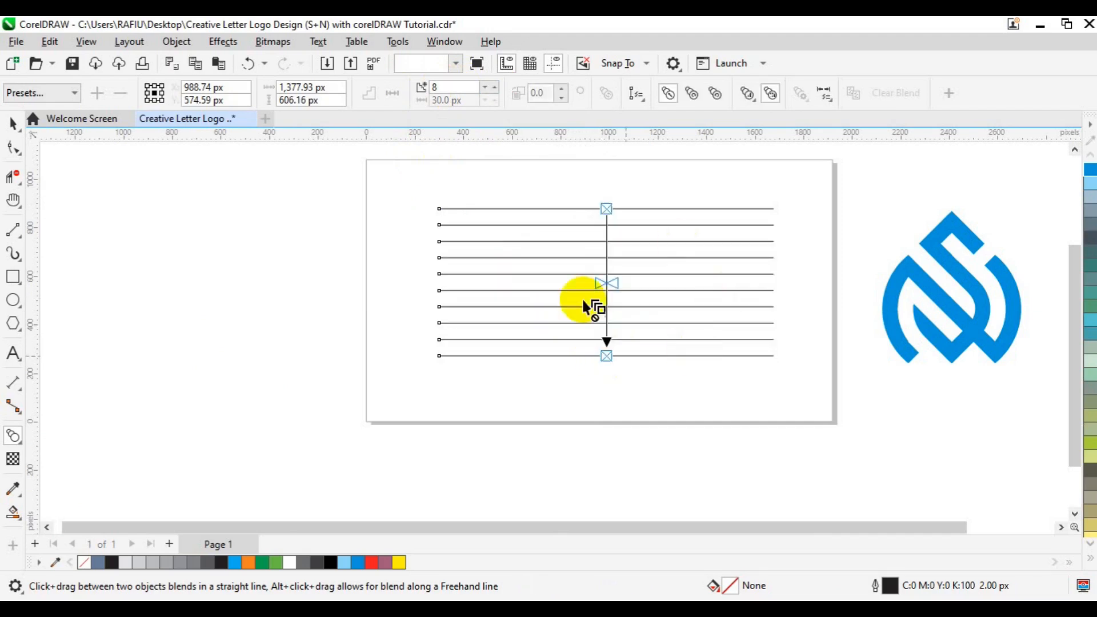
pyautogui.press('space')
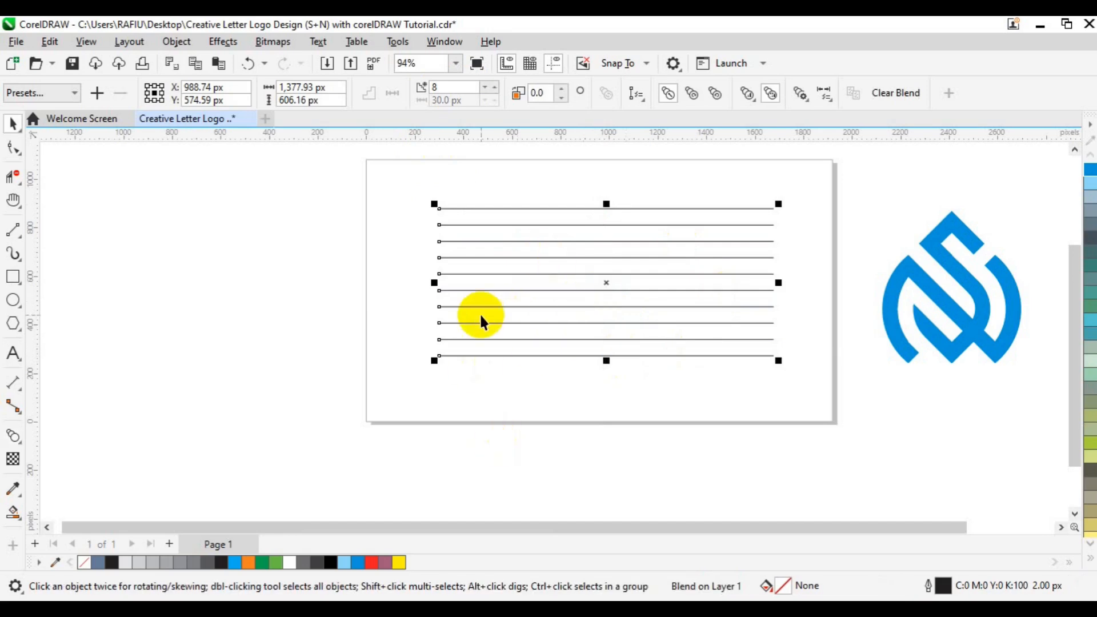
# Break the line blend apart and group all the resulting horizontal lines
pyautogui.click(187, 42)
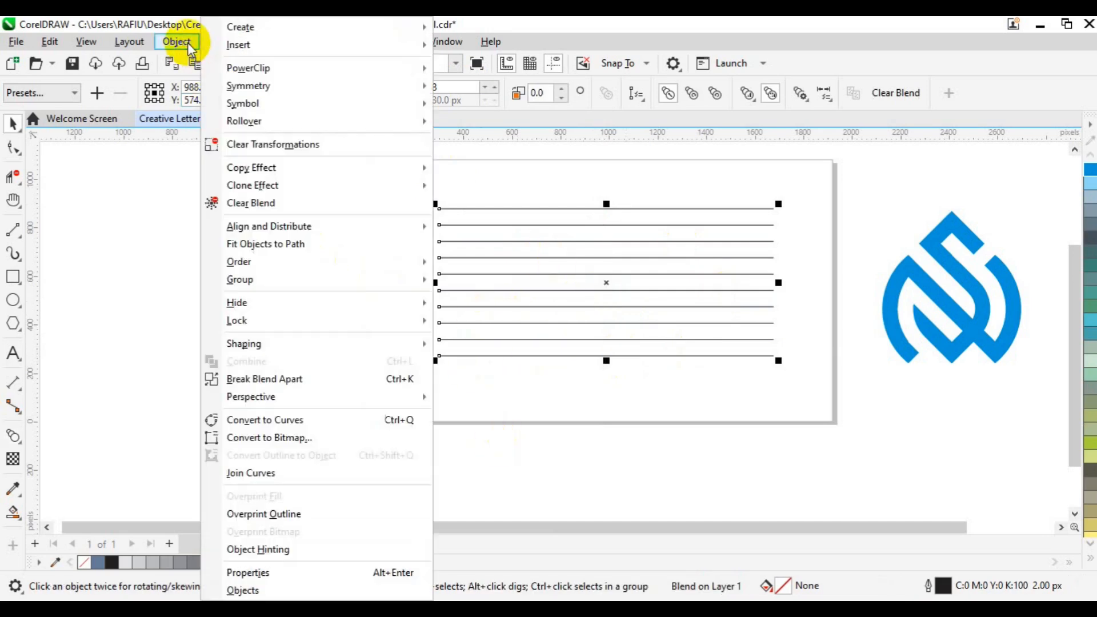
pyautogui.click(313, 382)
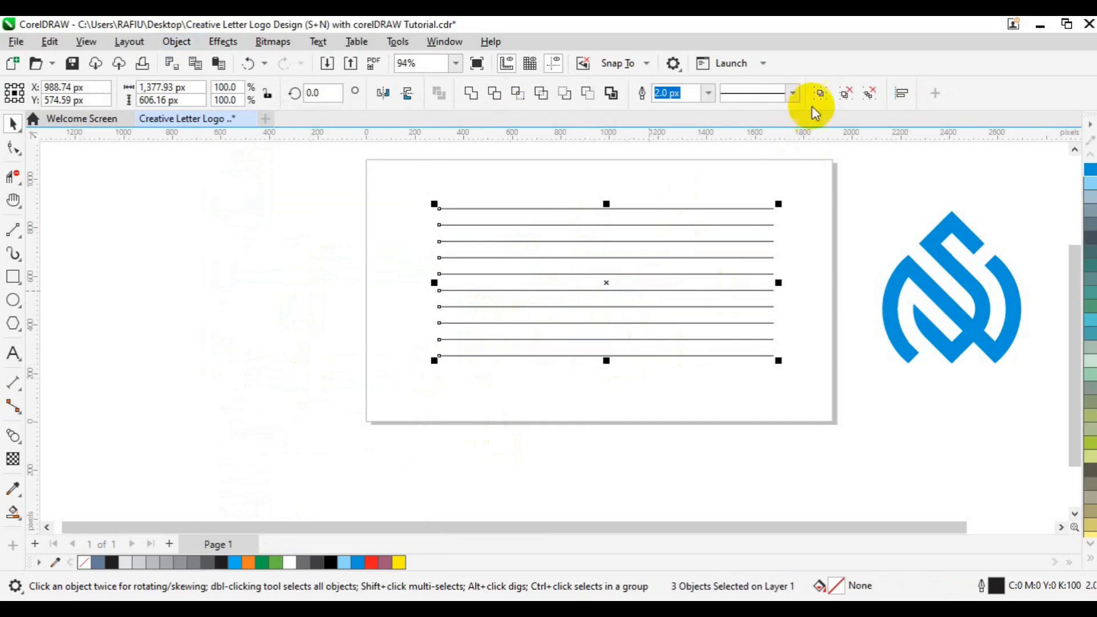
pyautogui.click(820, 94)
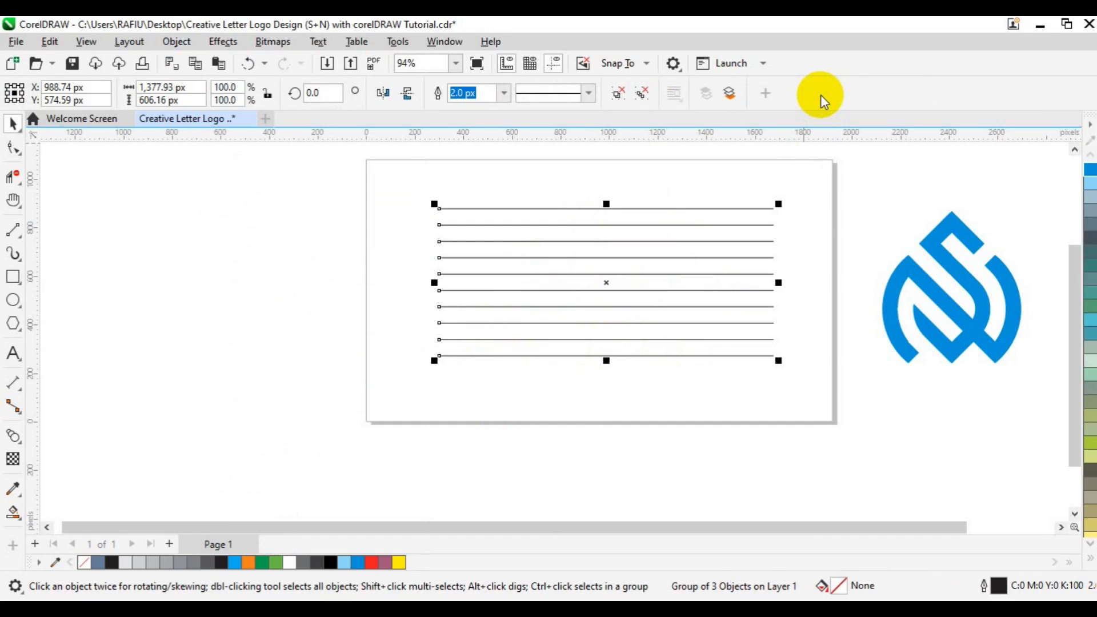
# Center the line group on the page and add a copy of it rotated by 90 degrees
pyautogui.press('p')
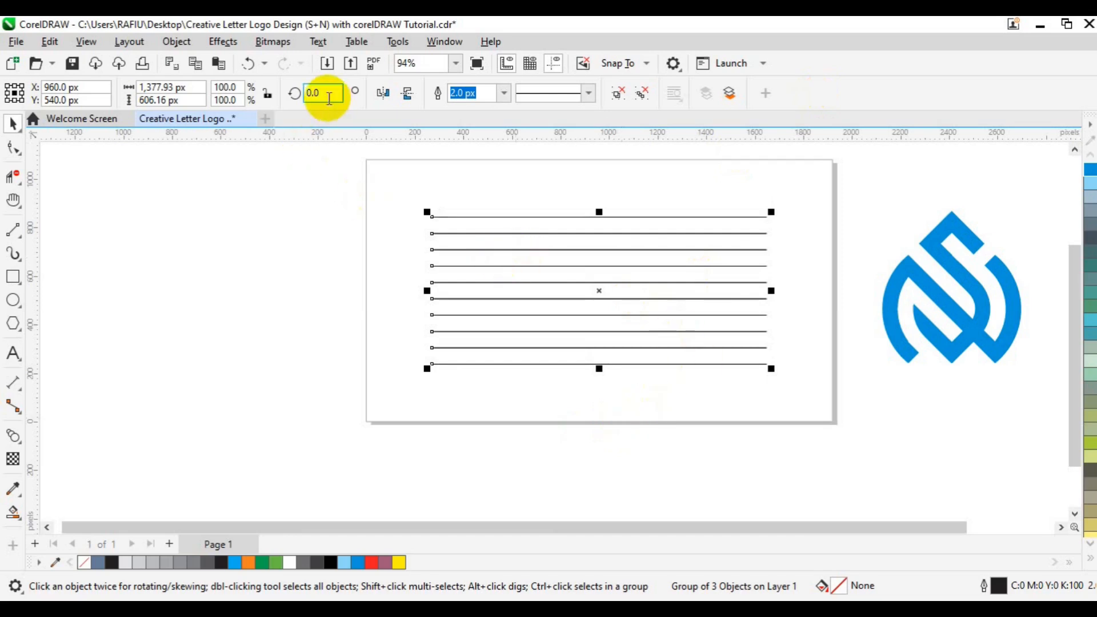
pyautogui.click(329, 94)
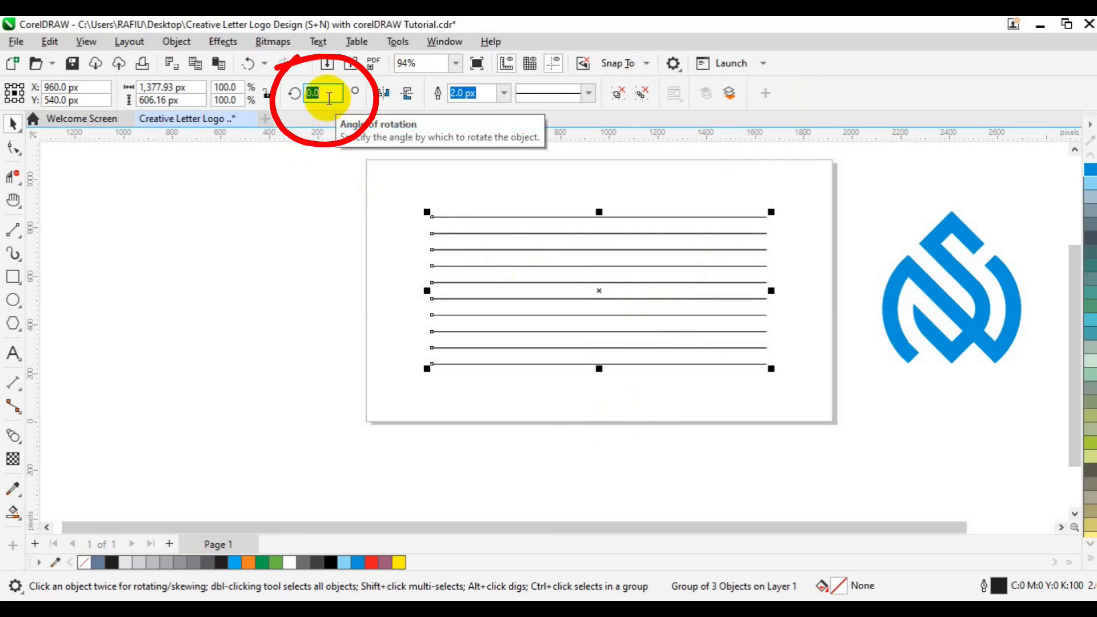
pyautogui.write('90')
pyautogui.press('Return')
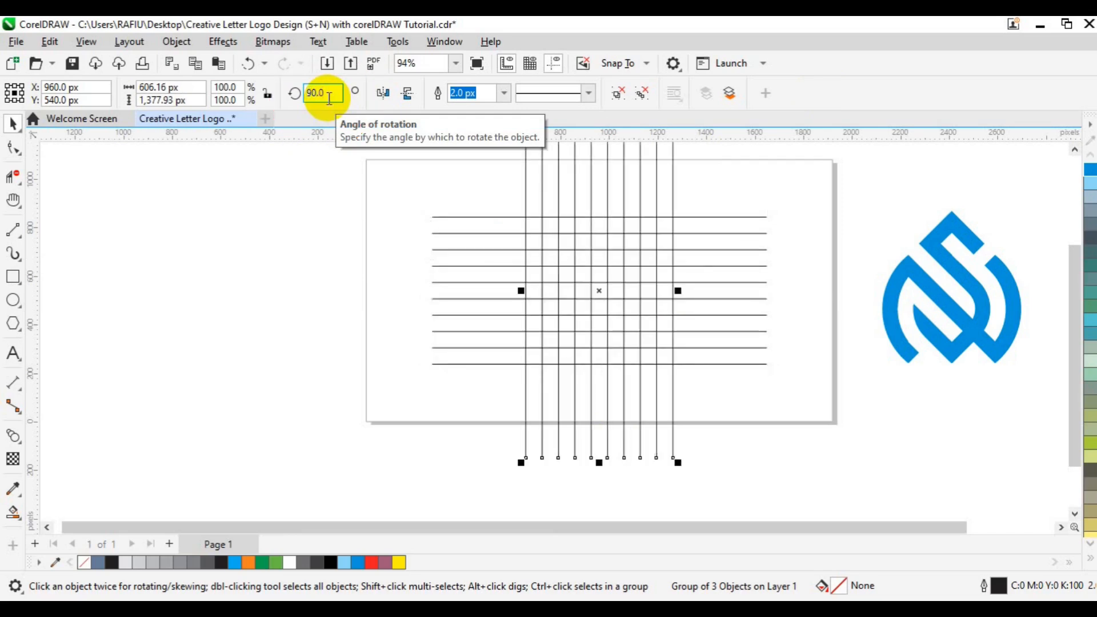
pyautogui.click(429, 273)
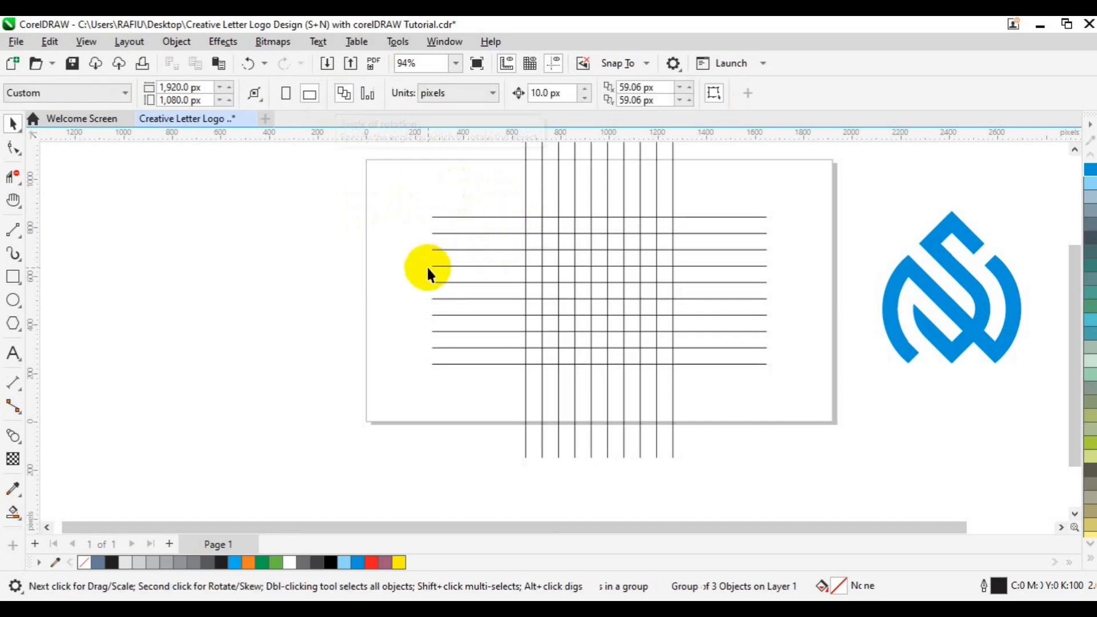
# Draw a circle about 606 px in diameter spanning the outermost horizontal lines and center it on the page
pyautogui.click(18, 307)
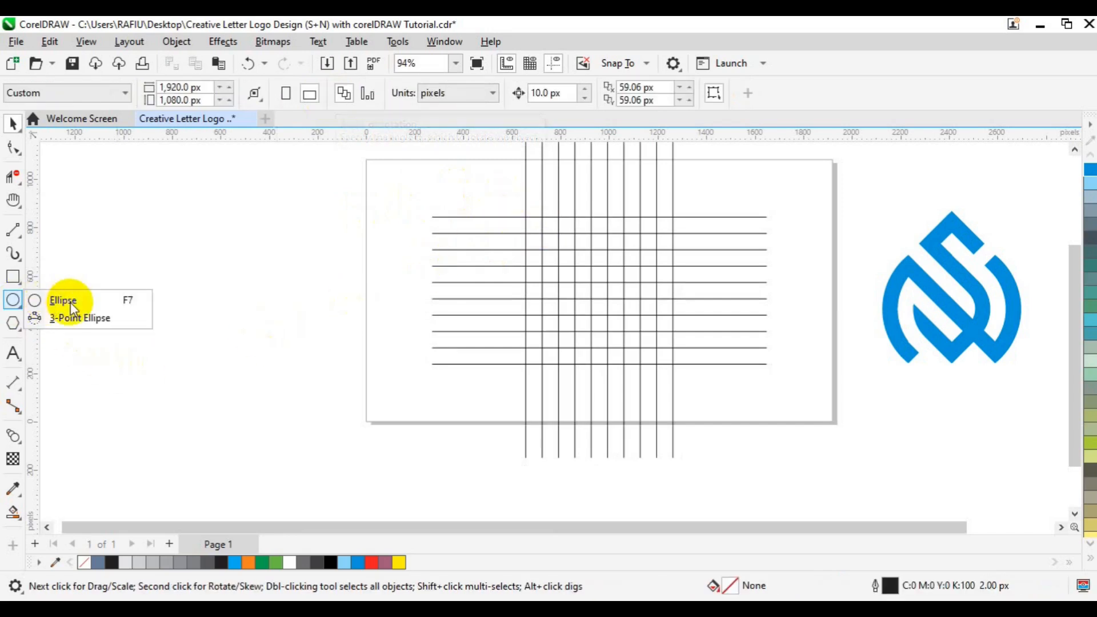
pyautogui.click(64, 301)
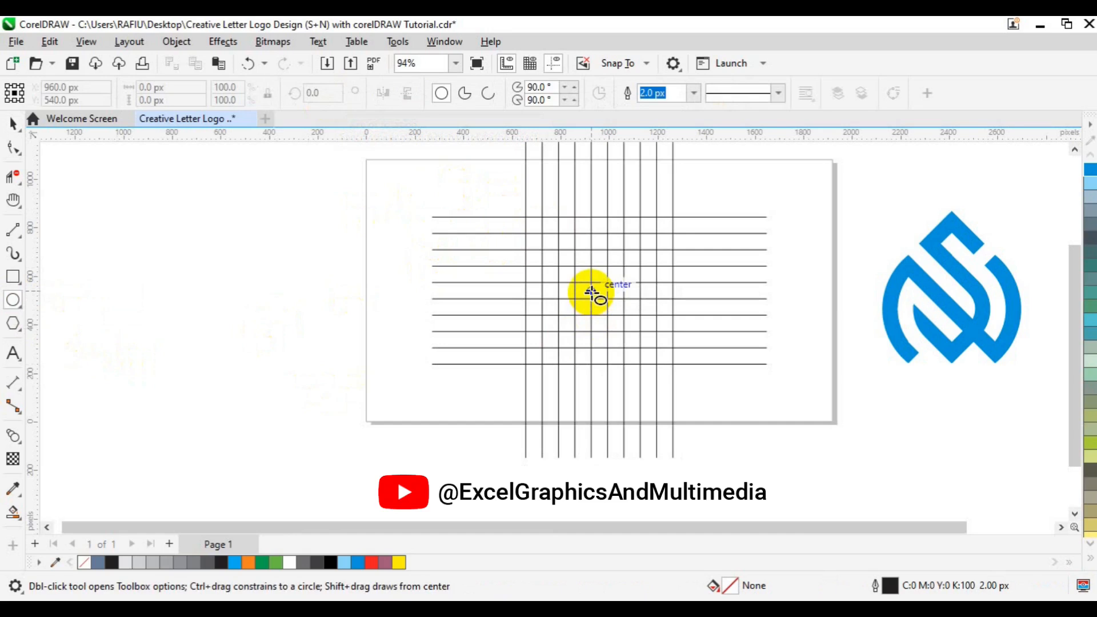
pyautogui.moveTo(591, 292); pyautogui.dragTo(588, 223)
pyautogui.press('space')
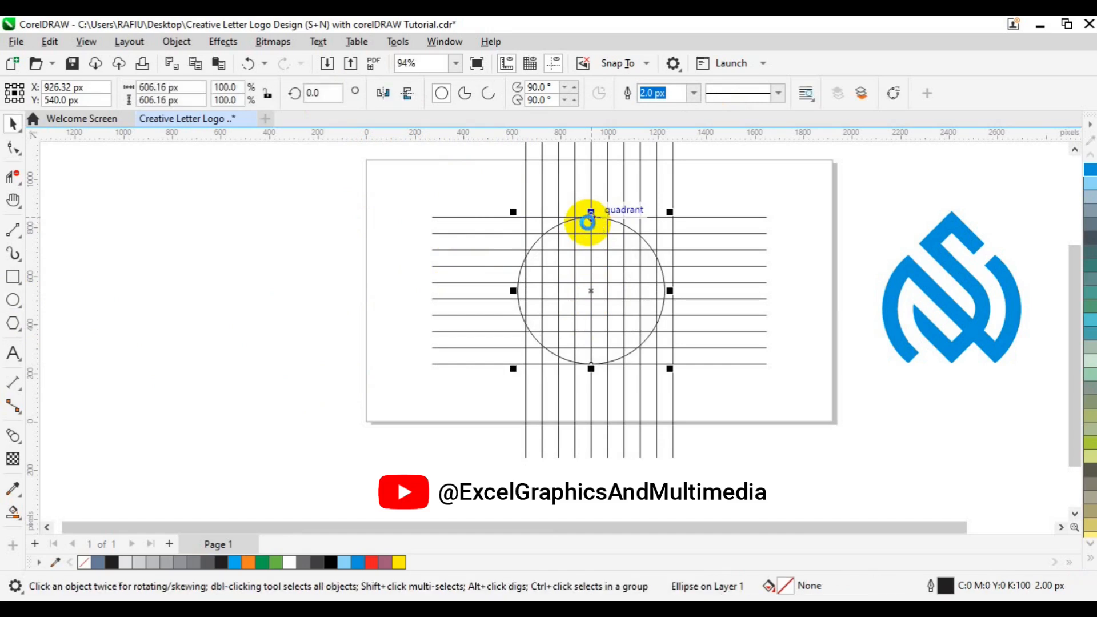
pyautogui.press('p')
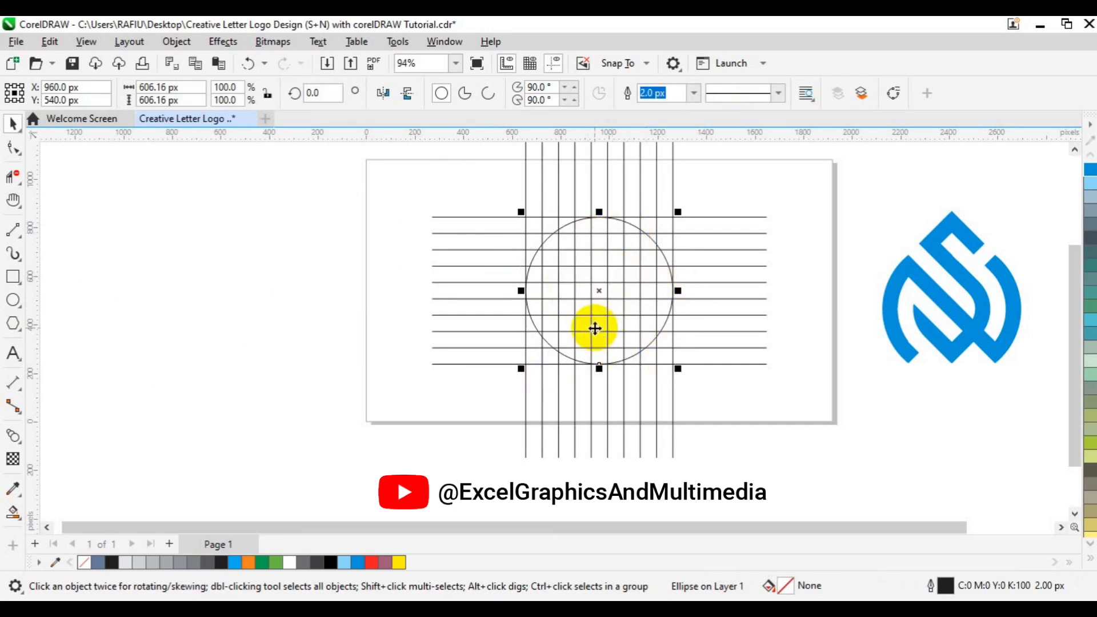
# Create four smaller concentric copies of the circle fitted to the grid lines, about 471, 337, 202 and 67 px in diameter
pyautogui.click(567, 329)
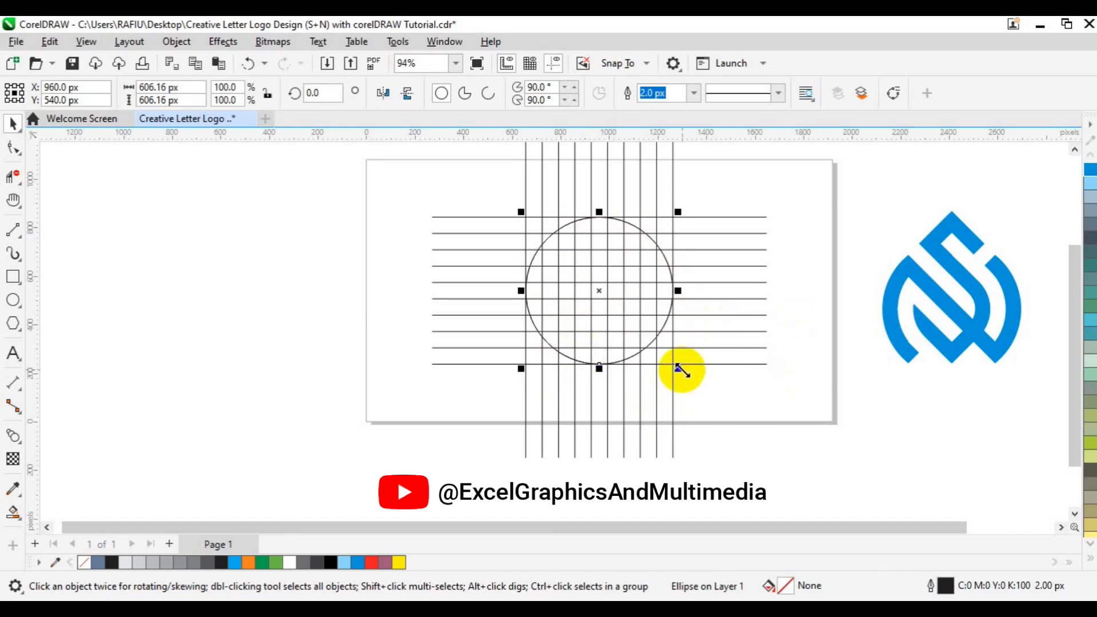
pyautogui.moveTo(680, 367); pyautogui.dragTo(665, 359)
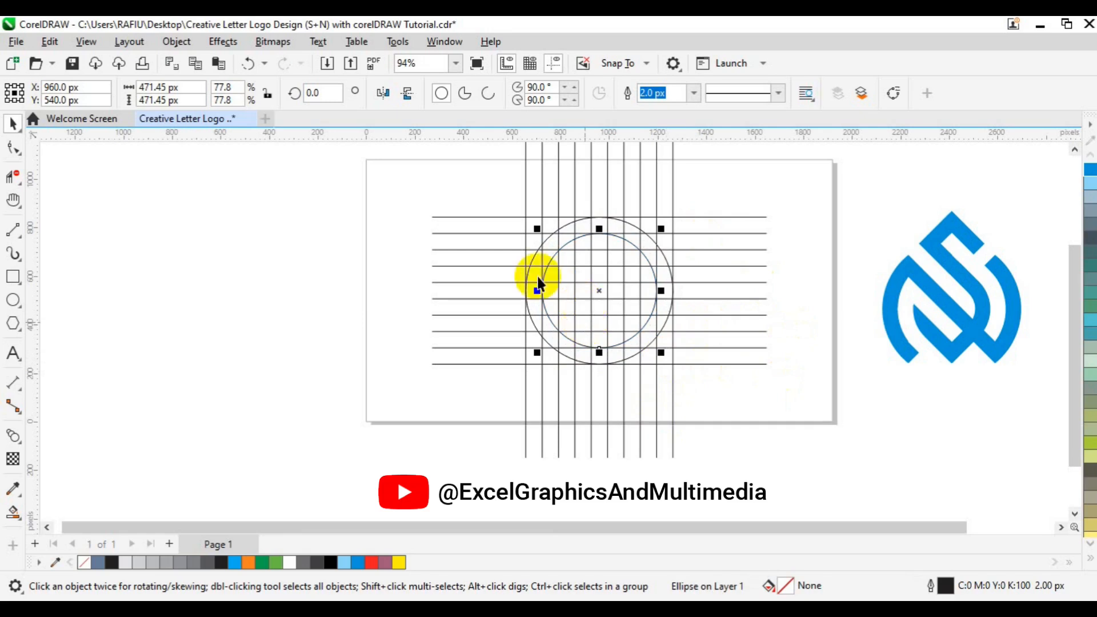
pyautogui.click(570, 294)
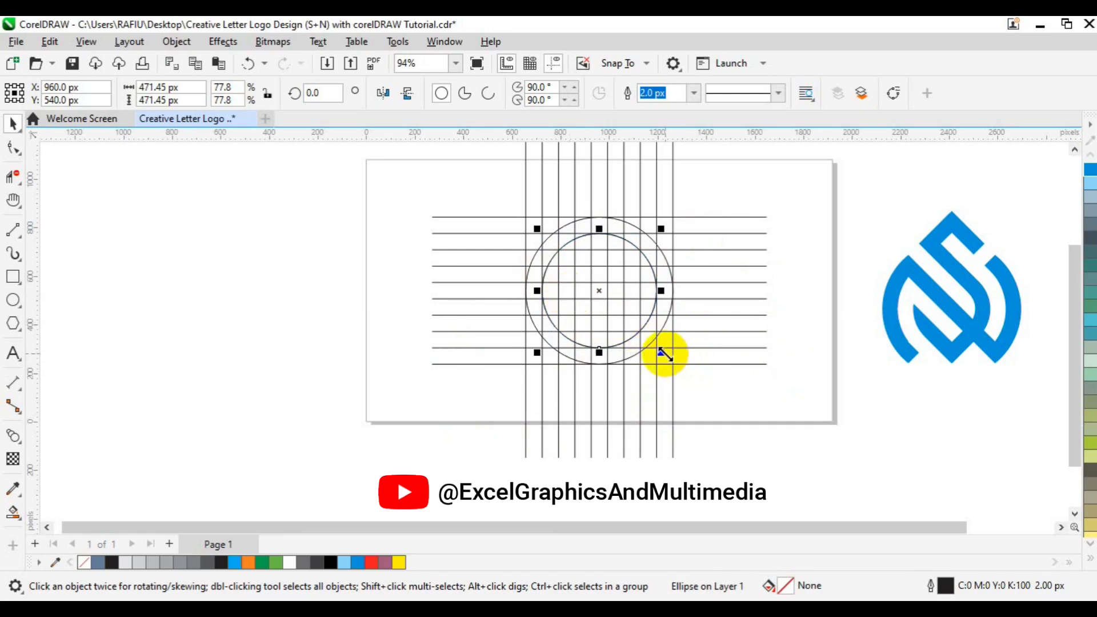
pyautogui.moveTo(662, 352); pyautogui.dragTo(646, 337)
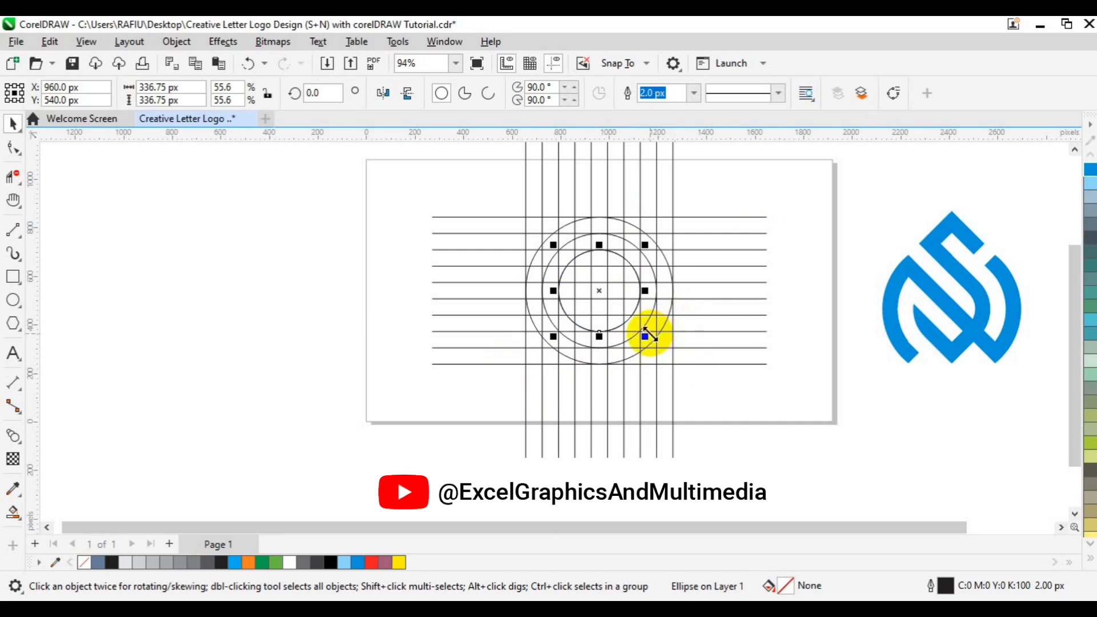
pyautogui.moveTo(646, 335); pyautogui.dragTo(632, 327)
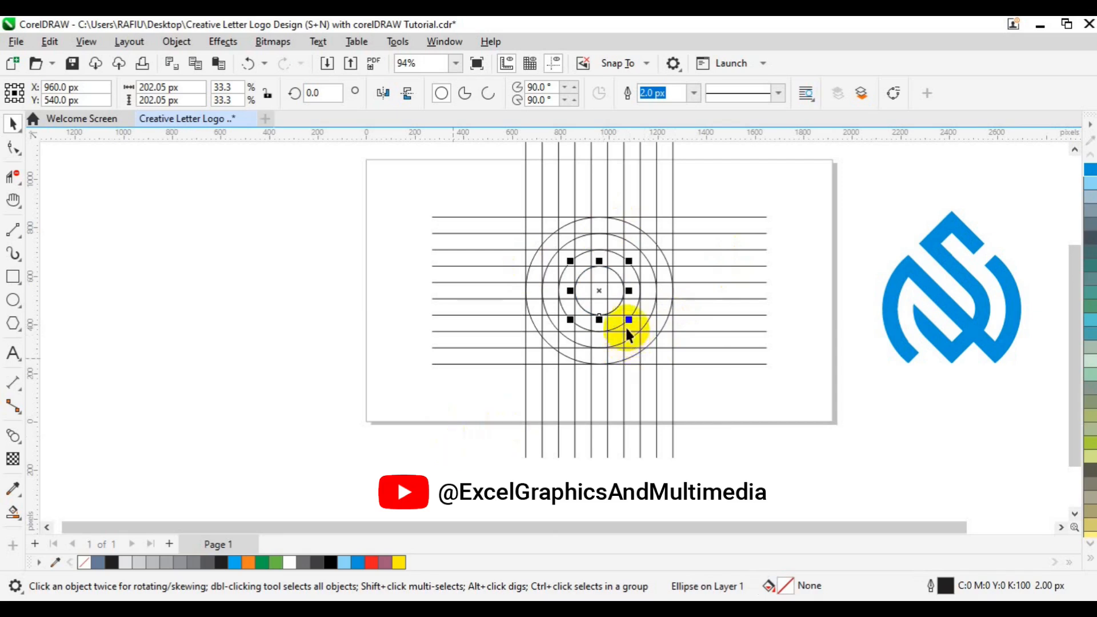
pyautogui.moveTo(628, 320); pyautogui.dragTo(614, 315)
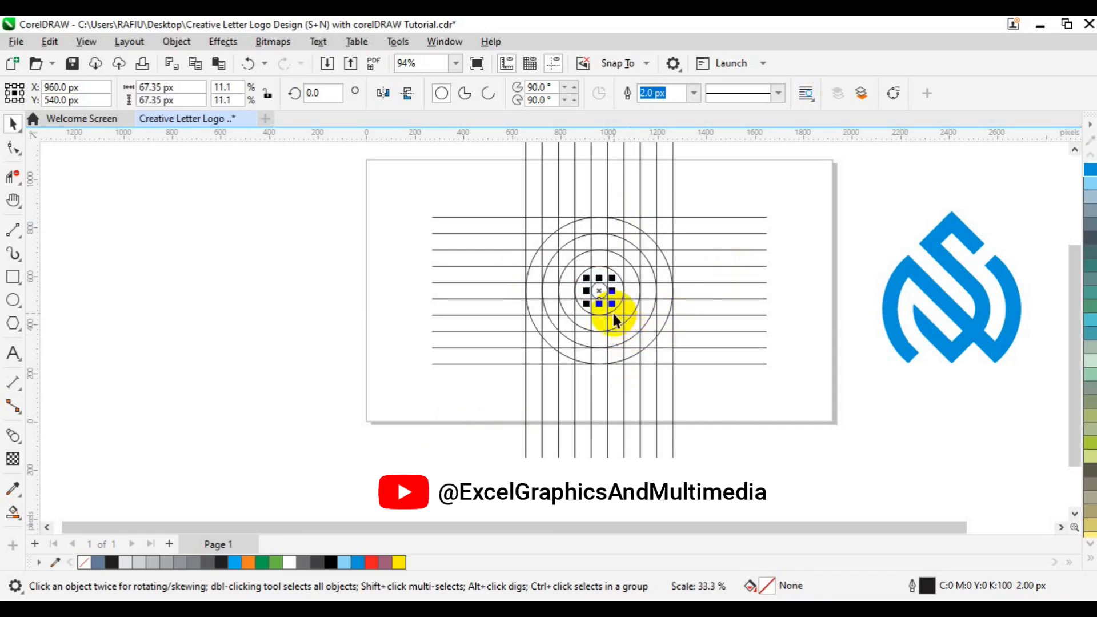
pyautogui.click(430, 379)
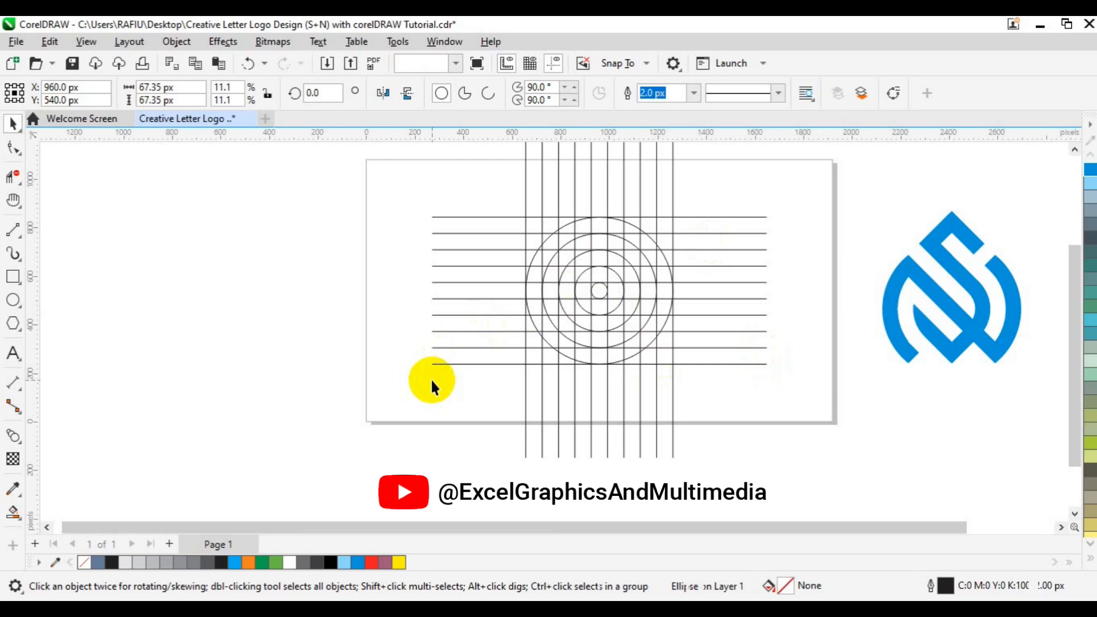
# Group all the grid lines and circles, and rotate the group by 45 degrees
pyautogui.scroll(-2, 430, 379)
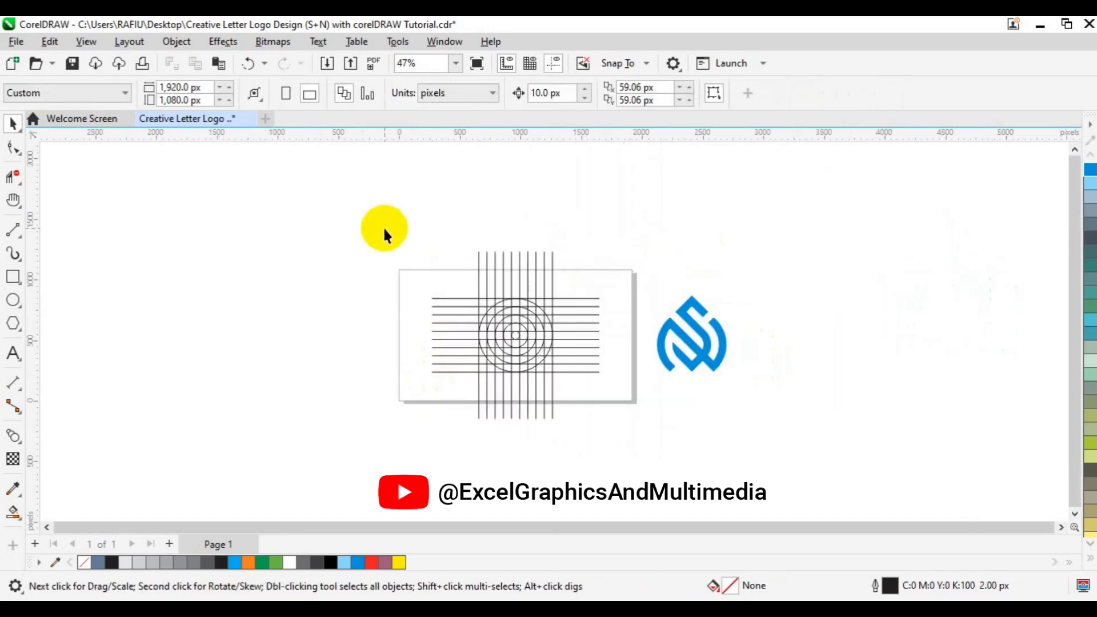
pyautogui.moveTo(350, 221); pyautogui.dragTo(642, 438)
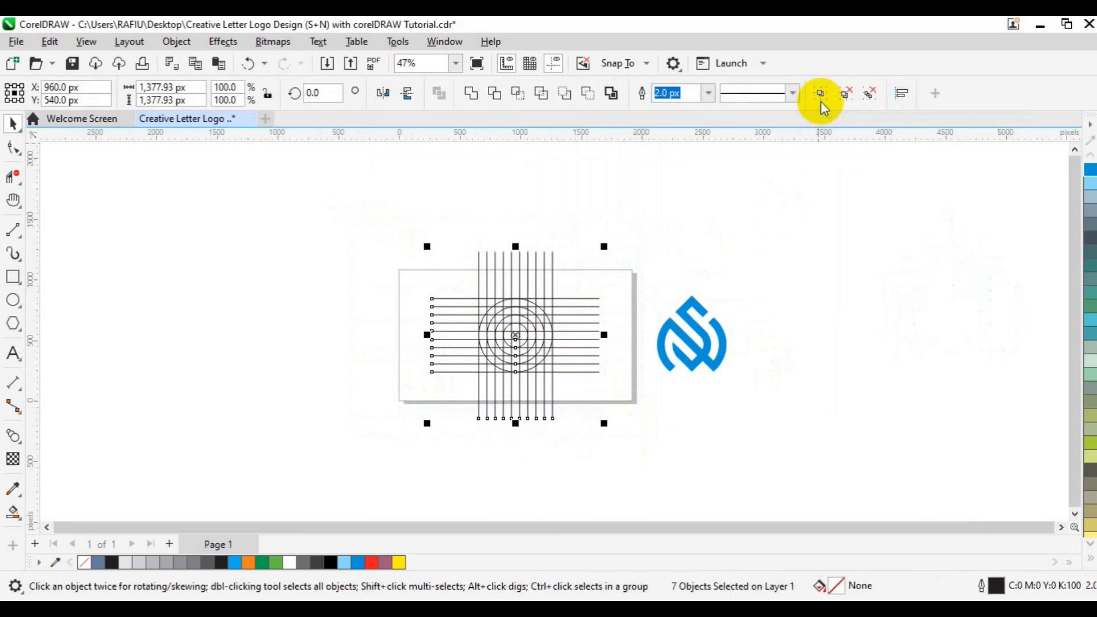
pyautogui.click(821, 100)
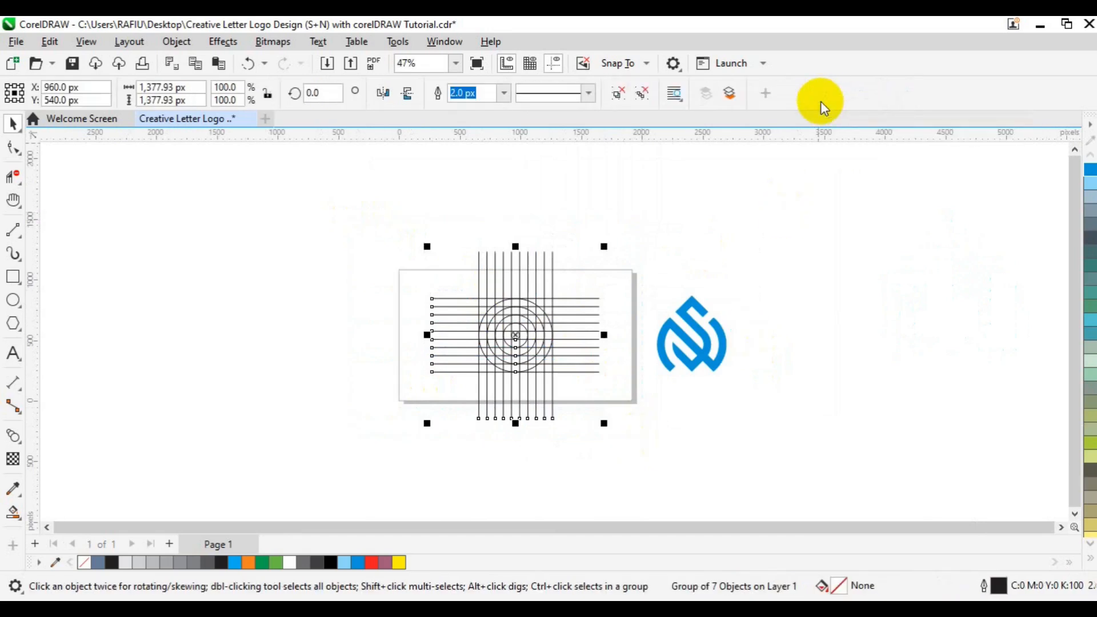
pyautogui.click(326, 96)
pyautogui.write('45')
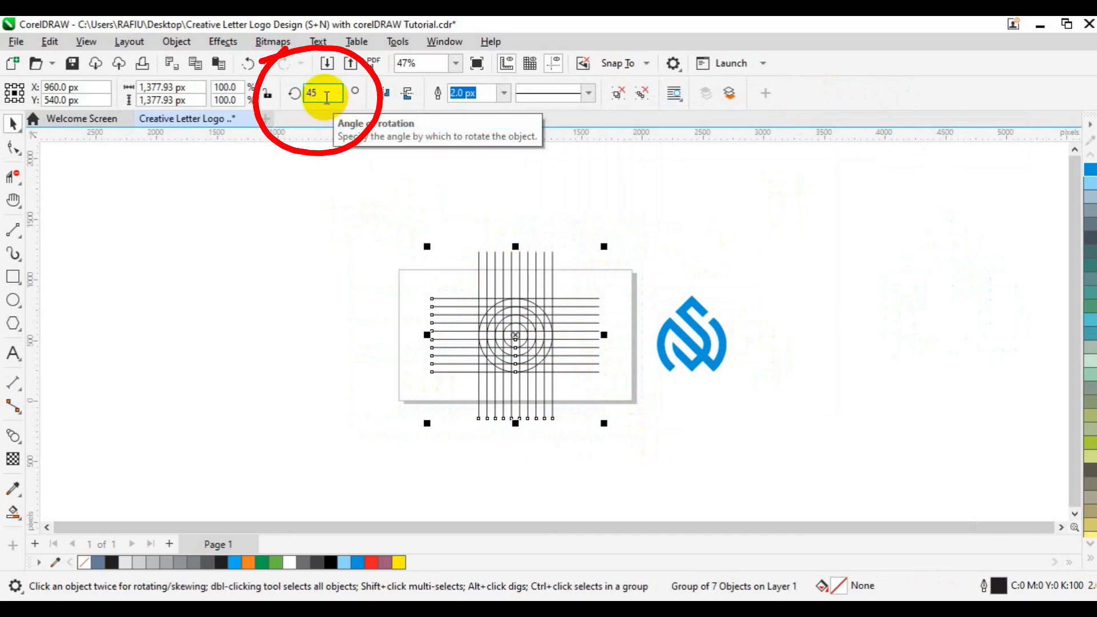
pyautogui.press('Return')
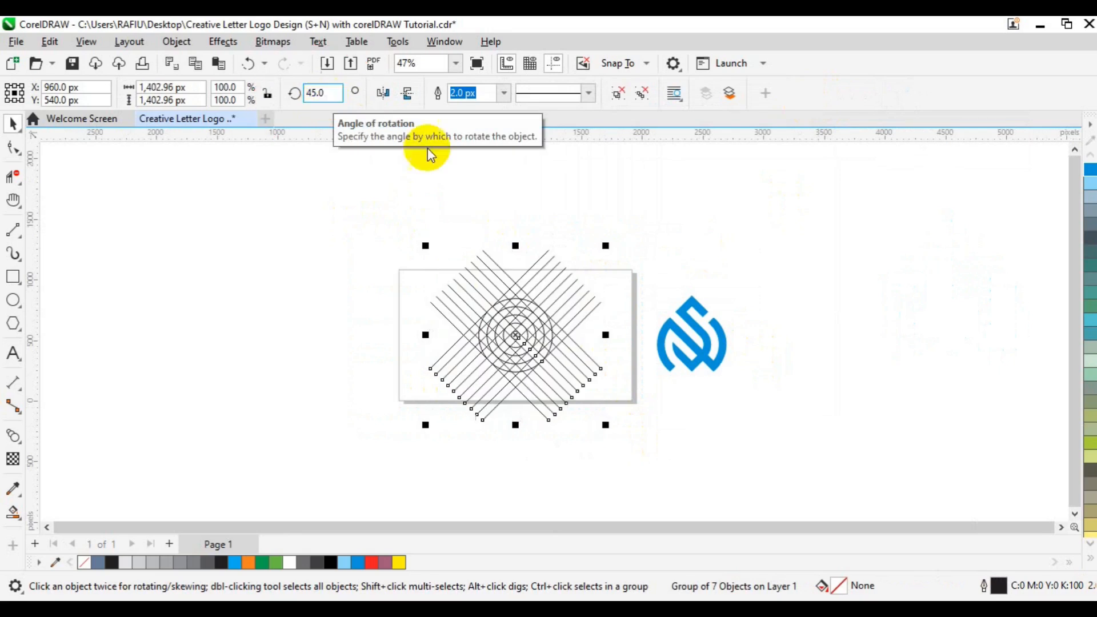
pyautogui.scroll(2, 357, 277)
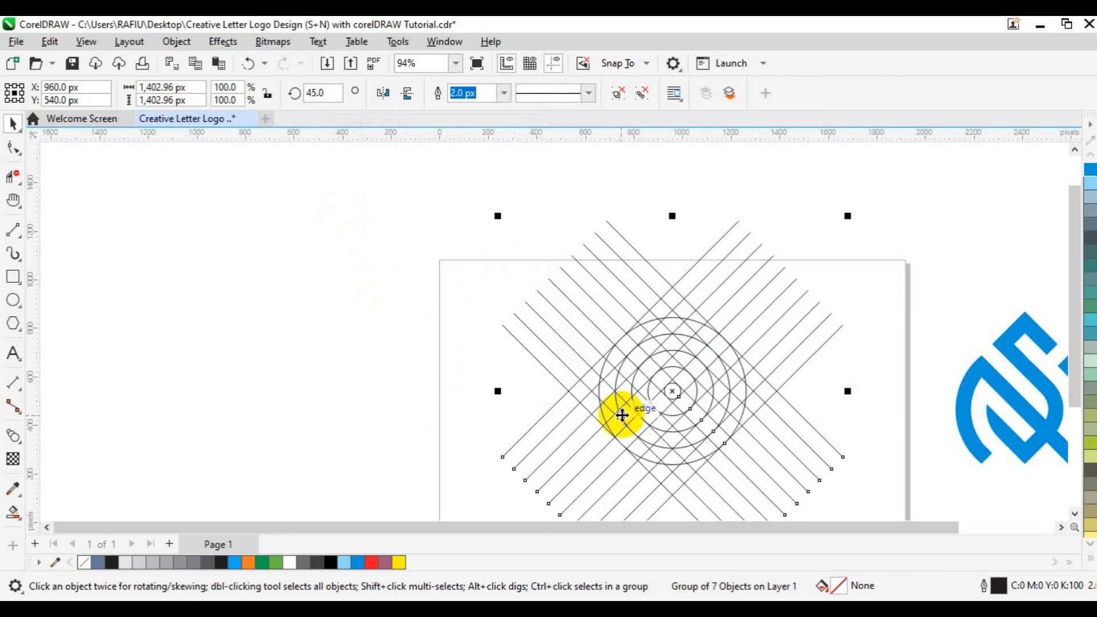
# Use Virtual Segment Delete to clear the grid-line segments between the two outermost circles on their left side
pyautogui.scroll(2, 622, 415)
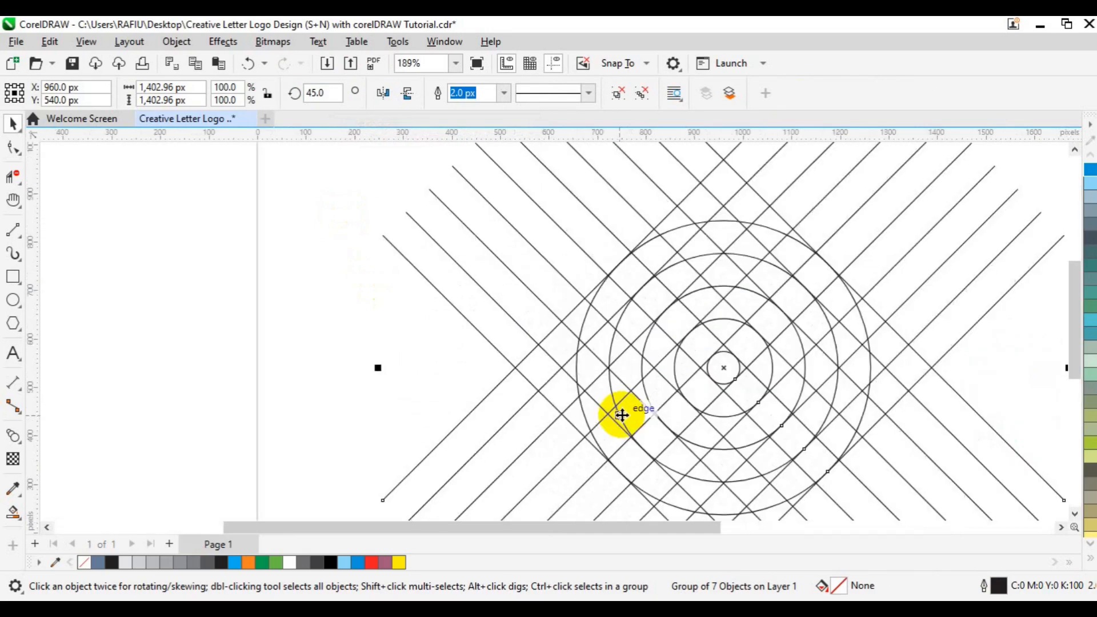
pyautogui.press('h')
pyautogui.moveTo(887, 353)
pyautogui.mouseDown()
pyautogui.moveTo(718, 343)
pyautogui.moveTo(630, 303)
pyautogui.moveTo(620, 279)
pyautogui.mouseUp()
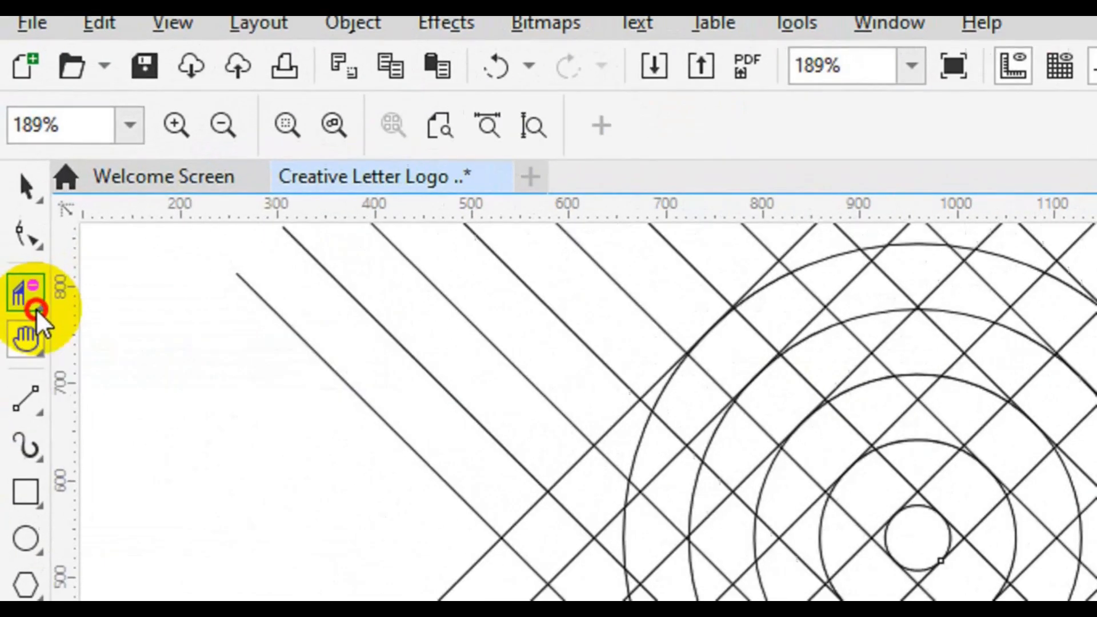
pyautogui.click(18, 184)
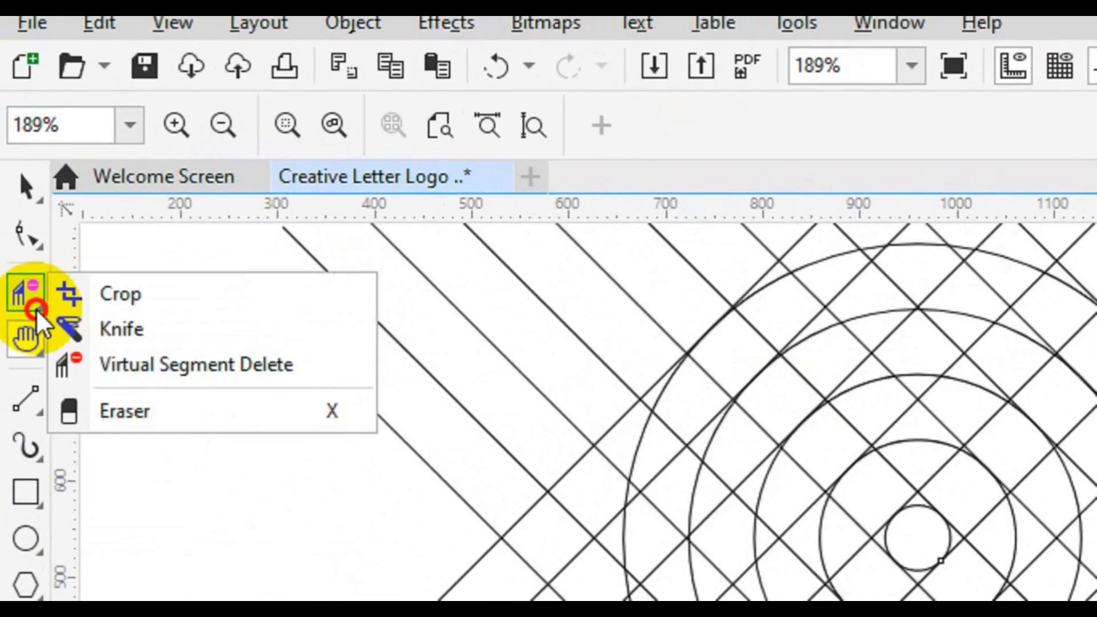
pyautogui.click(153, 363)
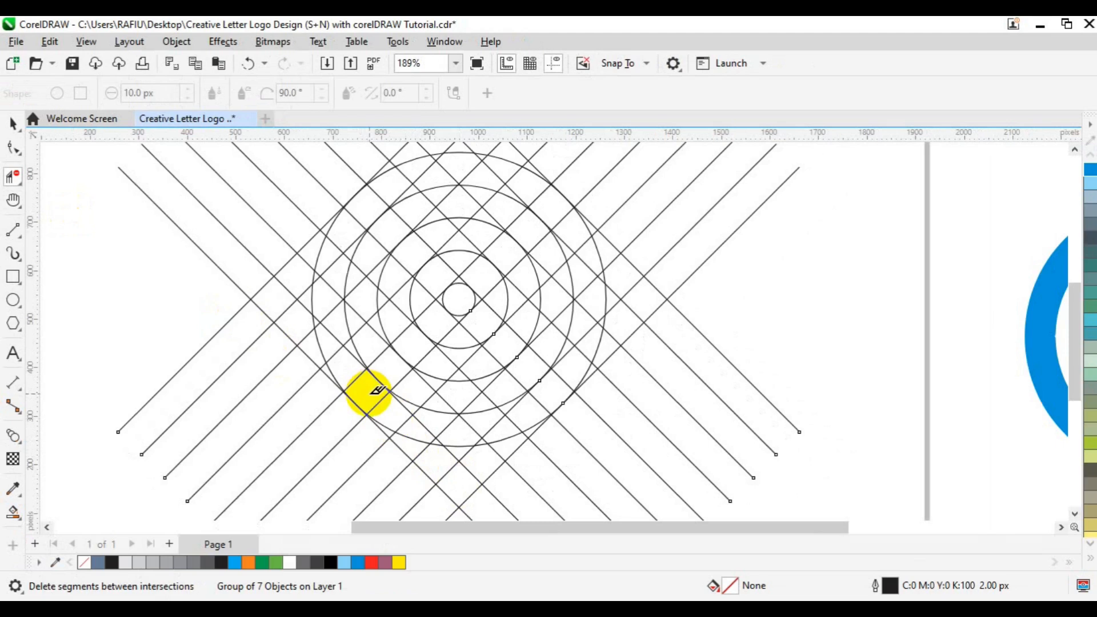
pyautogui.moveTo(369, 394)
pyautogui.mouseDown()
pyautogui.moveTo(346, 363)
pyautogui.moveTo(331, 304)
pyautogui.moveTo(330, 260)
pyautogui.moveTo(348, 236)
pyautogui.moveTo(338, 311)
pyautogui.moveTo(343, 345)
pyautogui.moveTo(369, 374)
pyautogui.mouseUp()
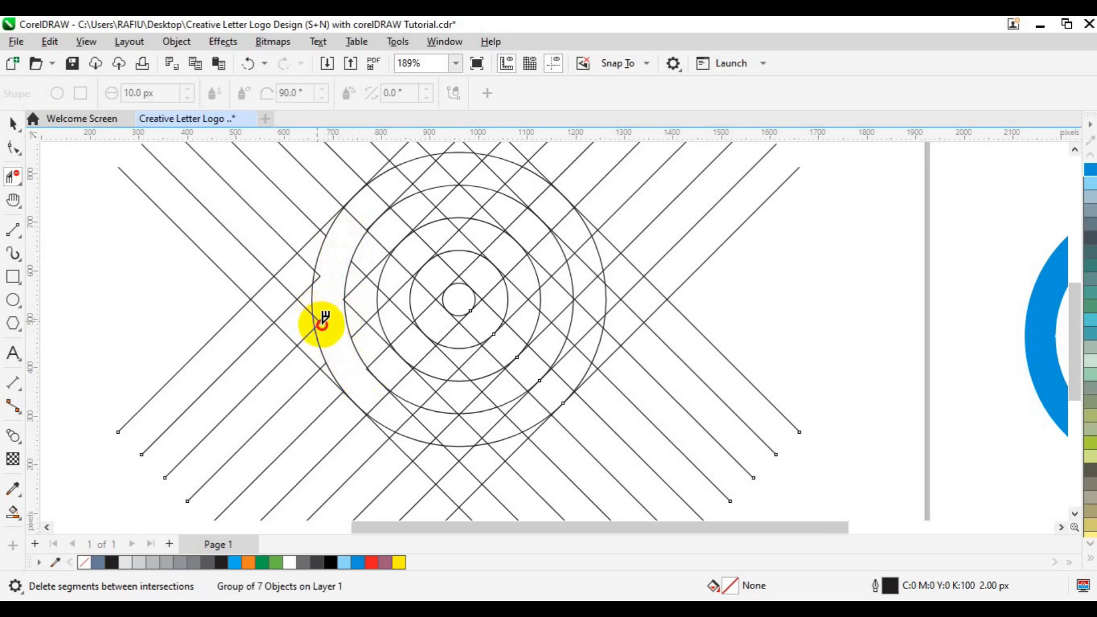
# Remove the leftover line stubs inside the left part of the outermost ring
pyautogui.click(320, 276)
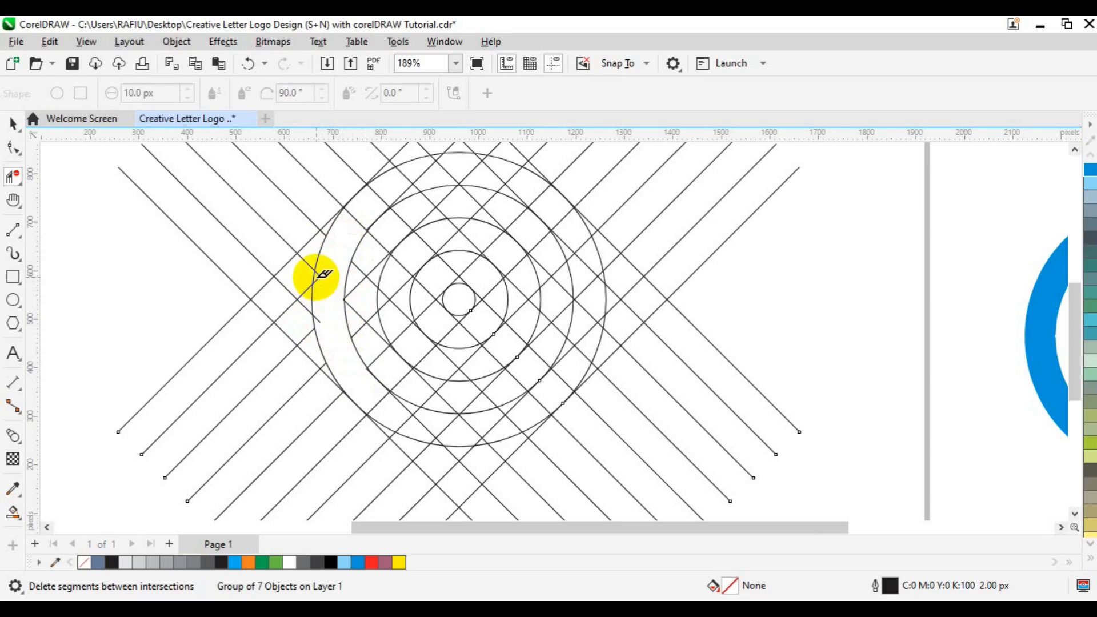
pyautogui.click(318, 276)
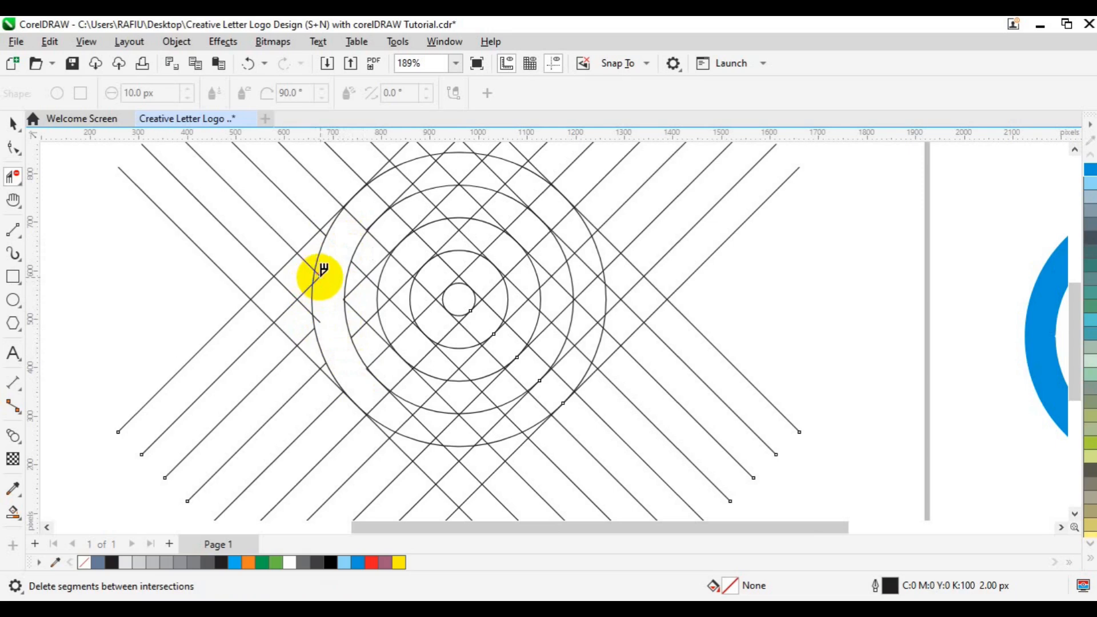
pyautogui.click(321, 279)
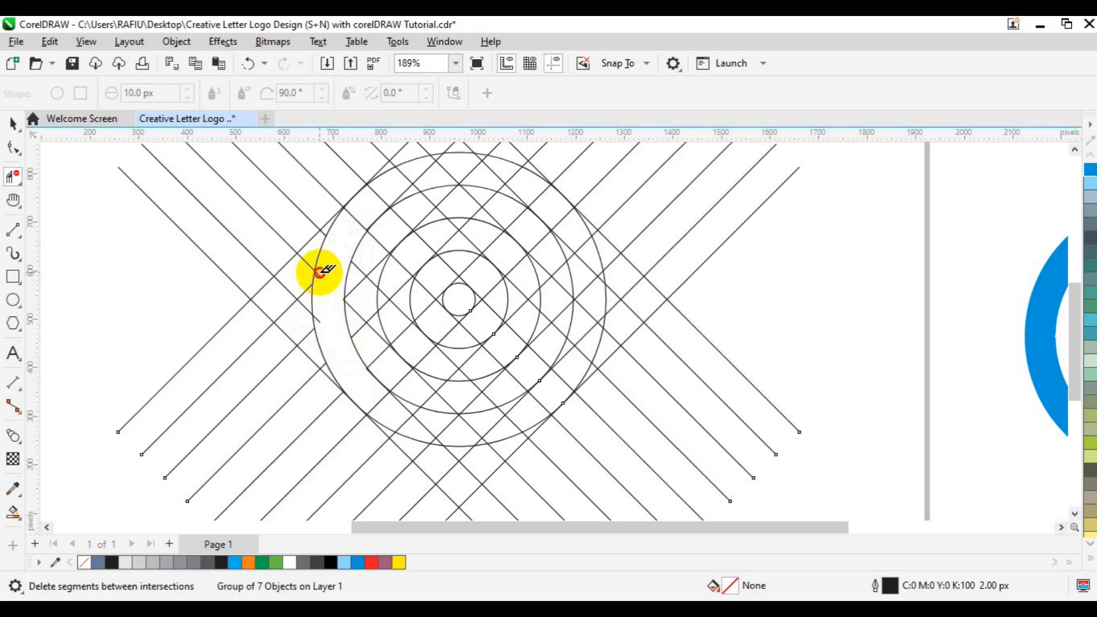
pyautogui.click(318, 275)
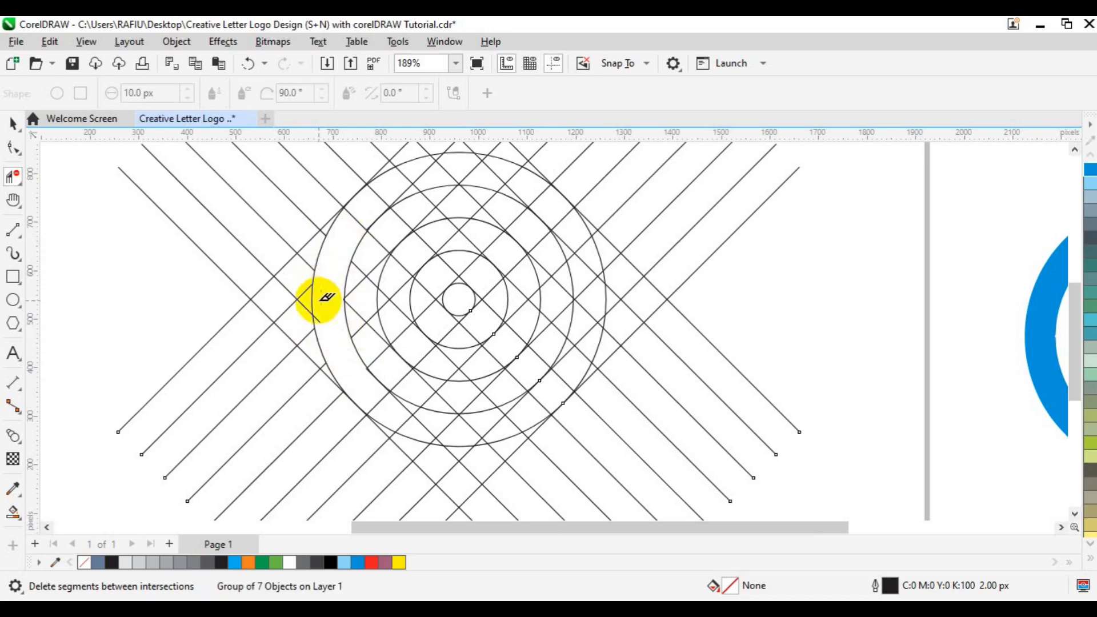
pyautogui.click(316, 321)
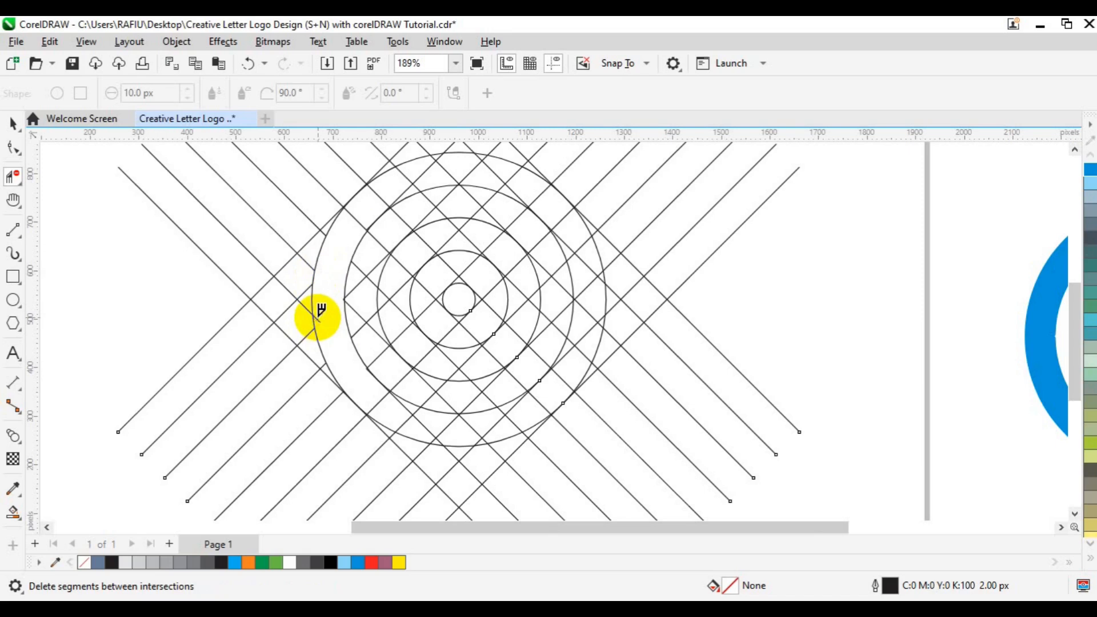
pyautogui.press('space')
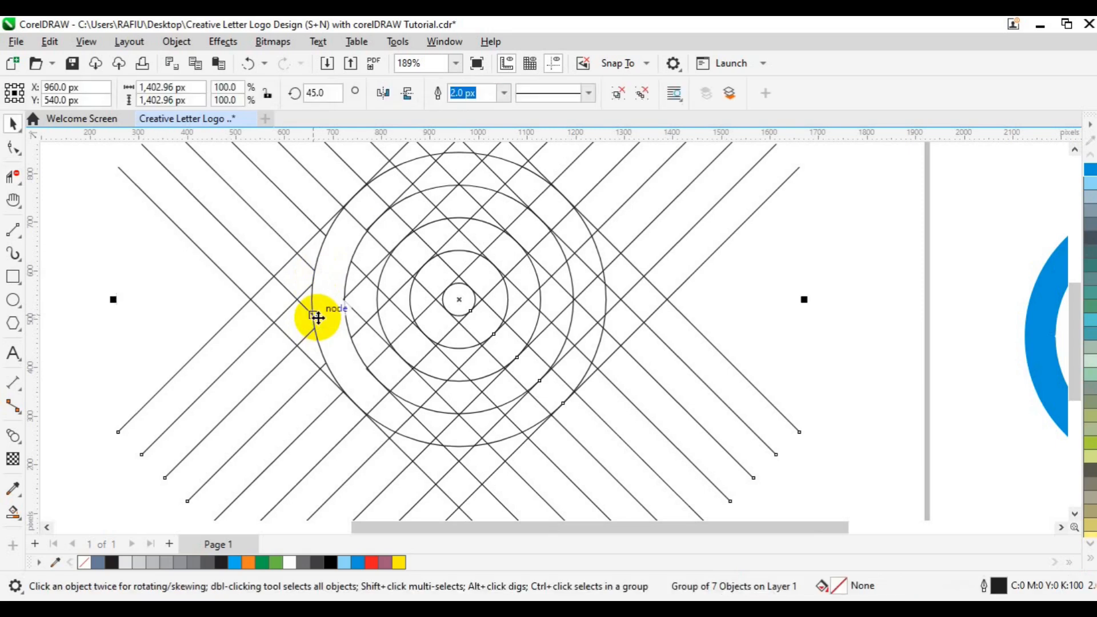
pyautogui.press('space')
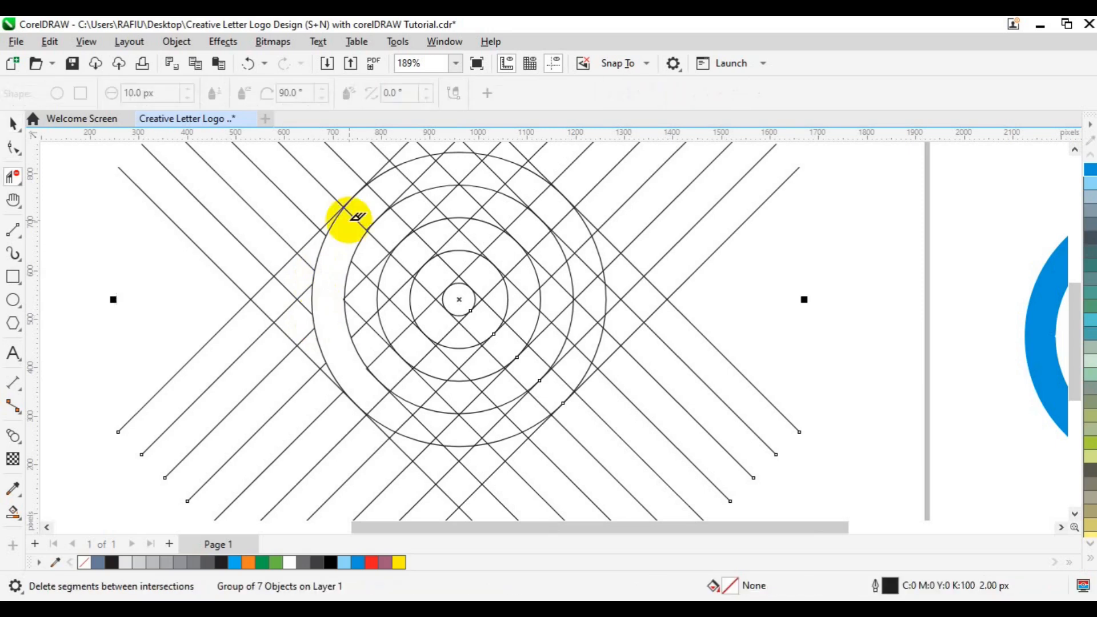
# Clear the central upper-left to lower-right diagonal band and the outermost ring's right part, including leftover line and arc stubs
pyautogui.moveTo(350, 220)
pyautogui.mouseDown()
pyautogui.moveTo(373, 213)
pyautogui.moveTo(402, 238)
pyautogui.moveTo(558, 394)
pyautogui.moveTo(585, 283)
pyautogui.moveTo(579, 238)
pyautogui.moveTo(557, 209)
pyautogui.mouseUp()
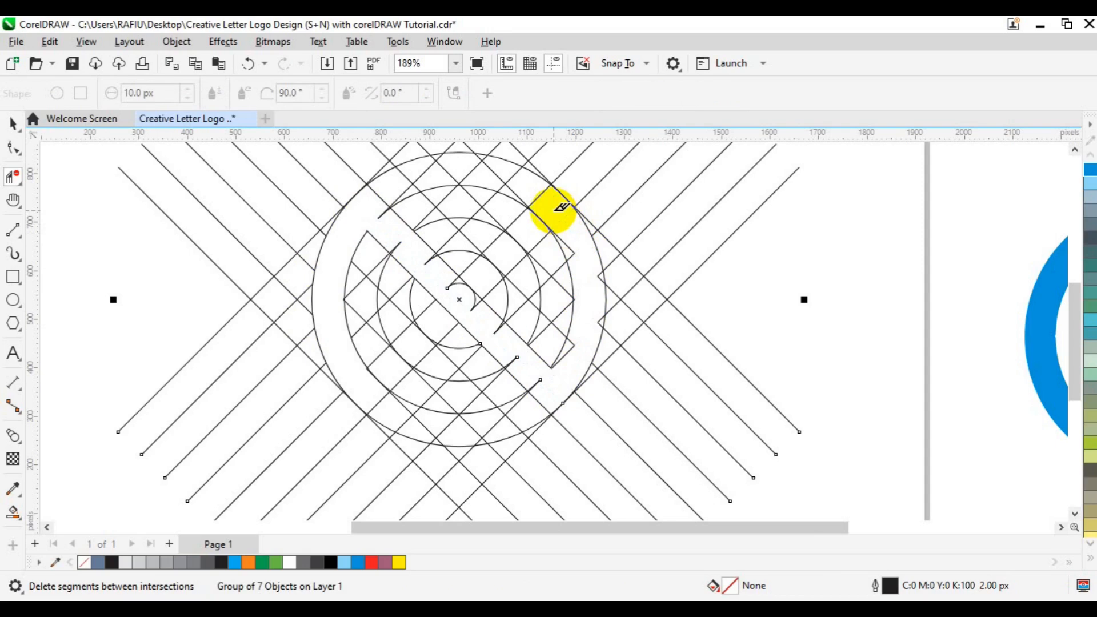
pyautogui.click(571, 247)
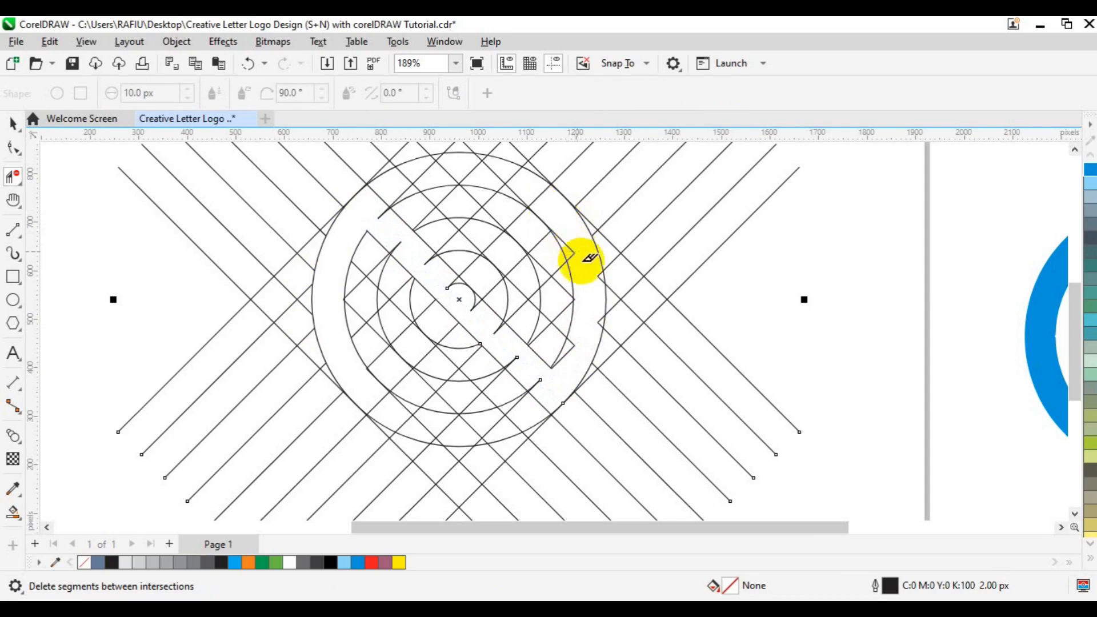
pyautogui.click(572, 247)
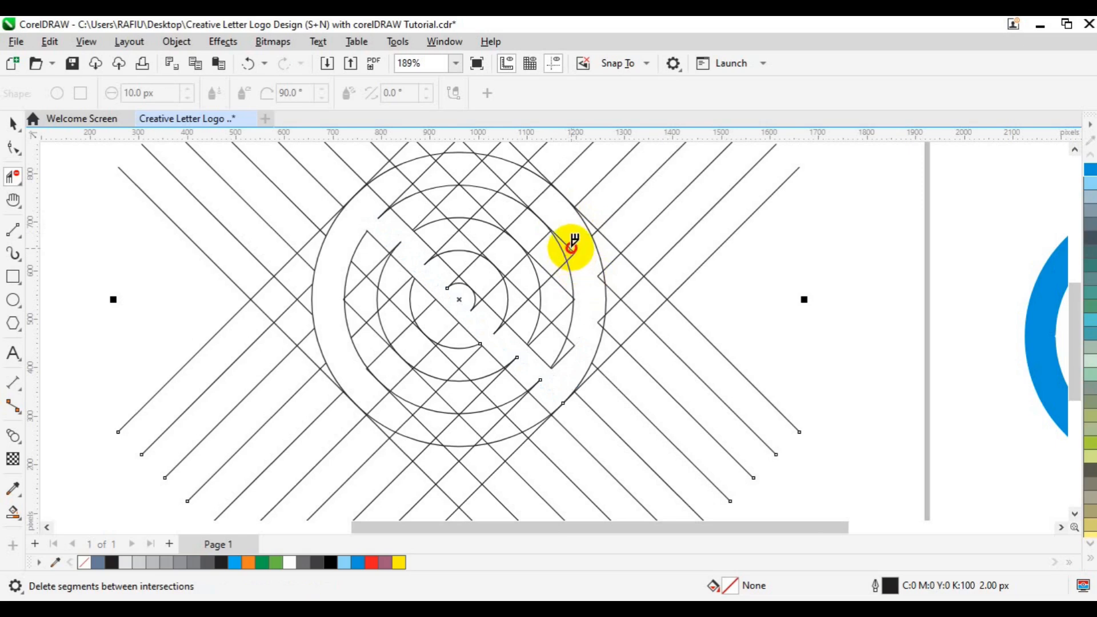
pyautogui.click(594, 277)
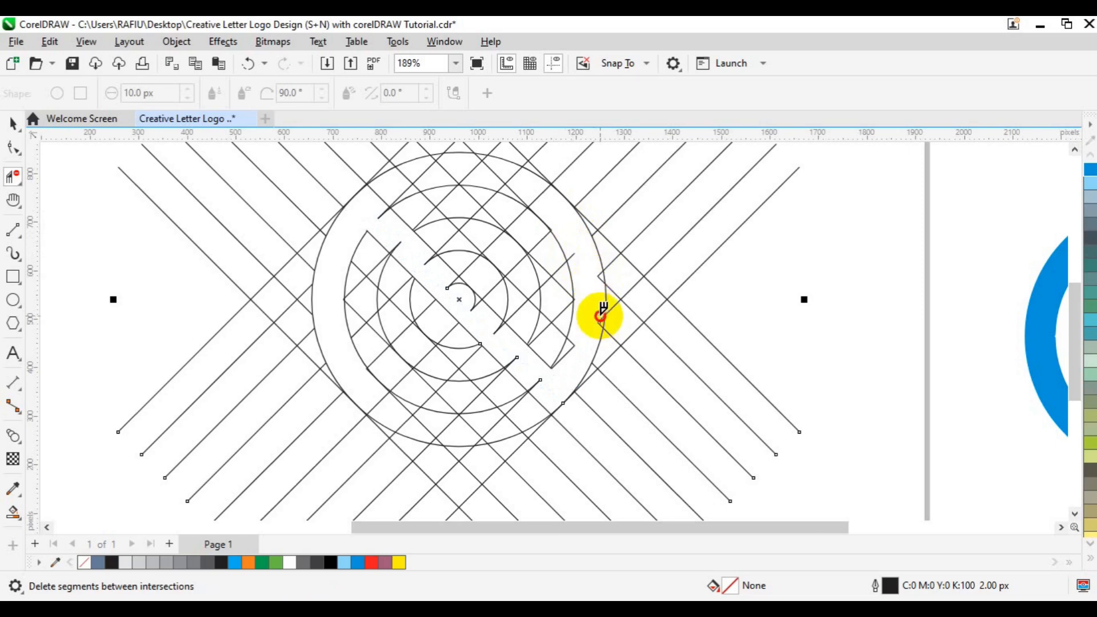
pyautogui.click(599, 277)
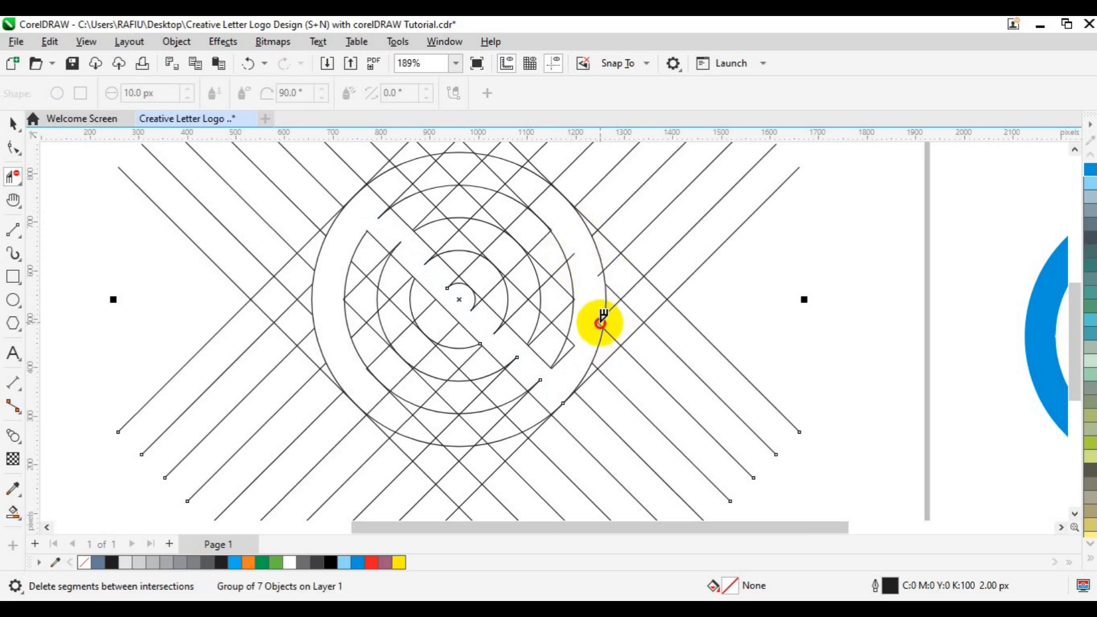
pyautogui.moveTo(603, 321); pyautogui.dragTo(599, 270)
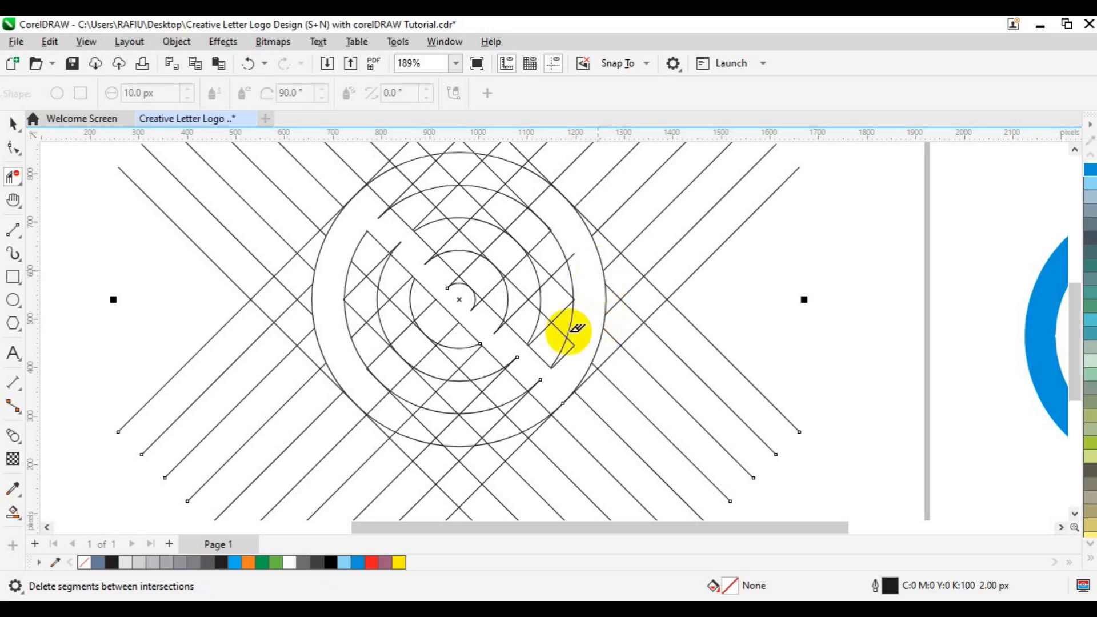
pyautogui.moveTo(564, 359); pyautogui.dragTo(575, 341)
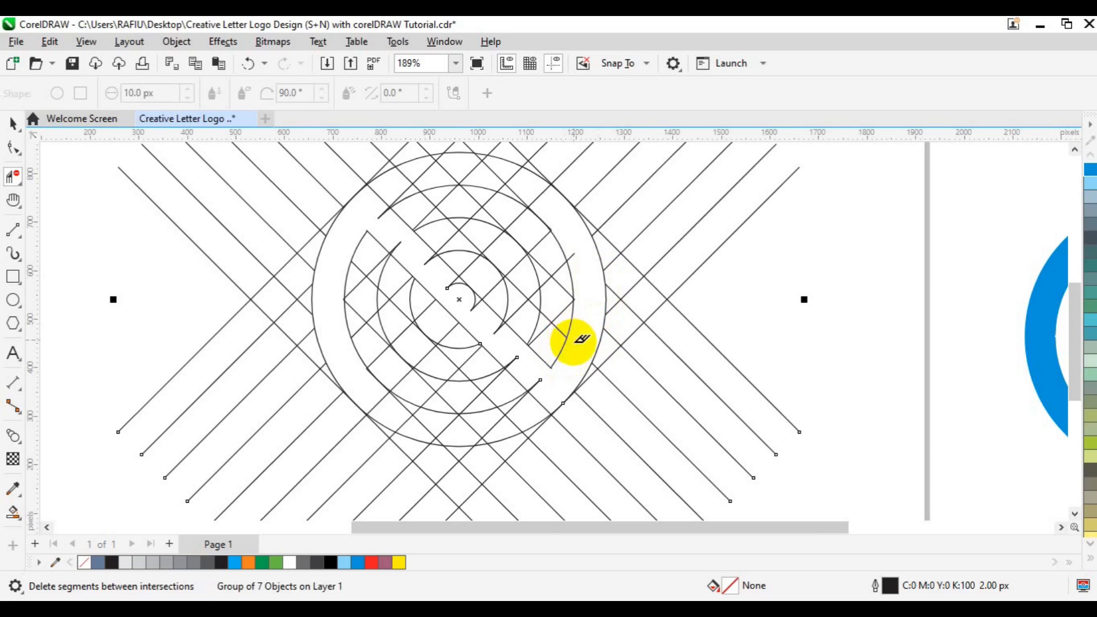
pyautogui.moveTo(512, 358); pyautogui.dragTo(552, 388)
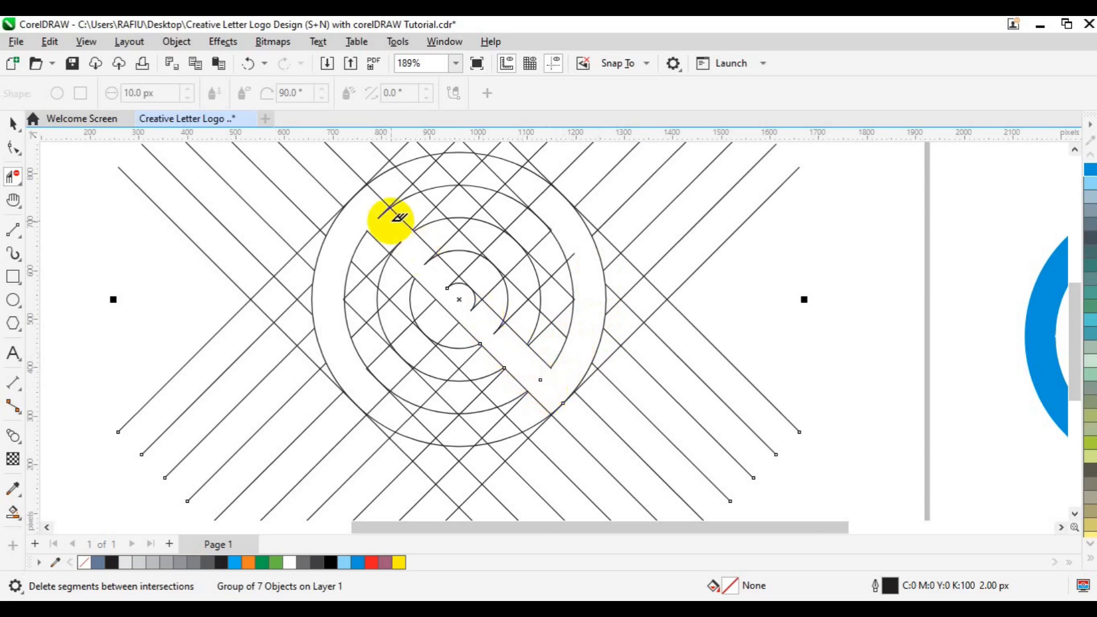
pyautogui.moveTo(385, 211); pyautogui.dragTo(502, 329)
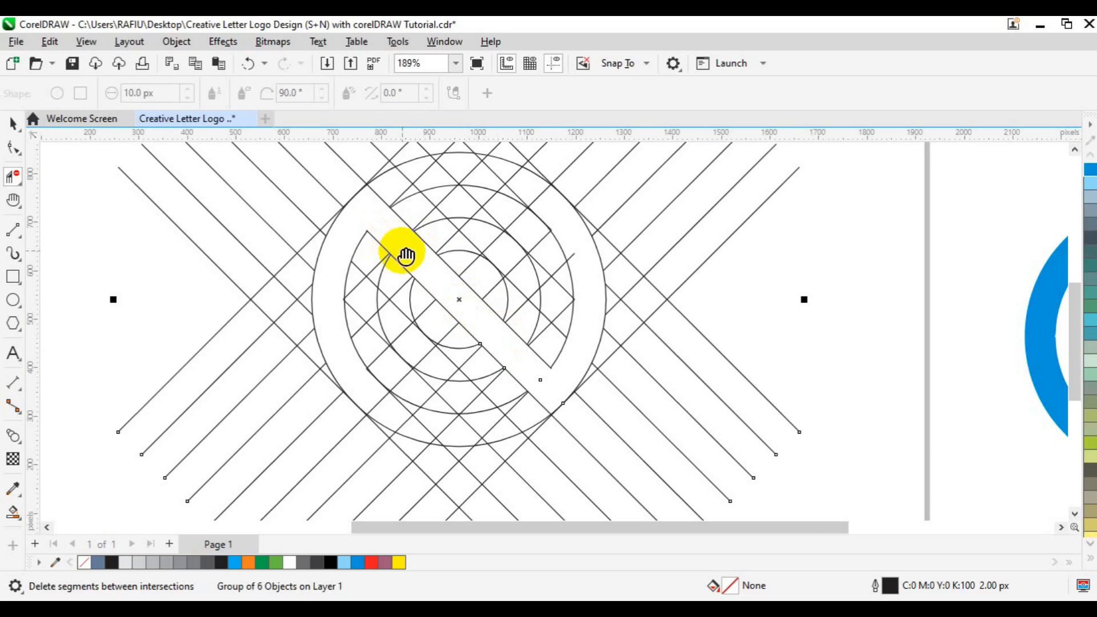
# Clear the segments inside the chevron-shaped band at the top of the outermost circle, including its leftover stubs
pyautogui.press('h')
pyautogui.moveTo(509, 228); pyautogui.dragTo(507, 309)
pyautogui.press('space')
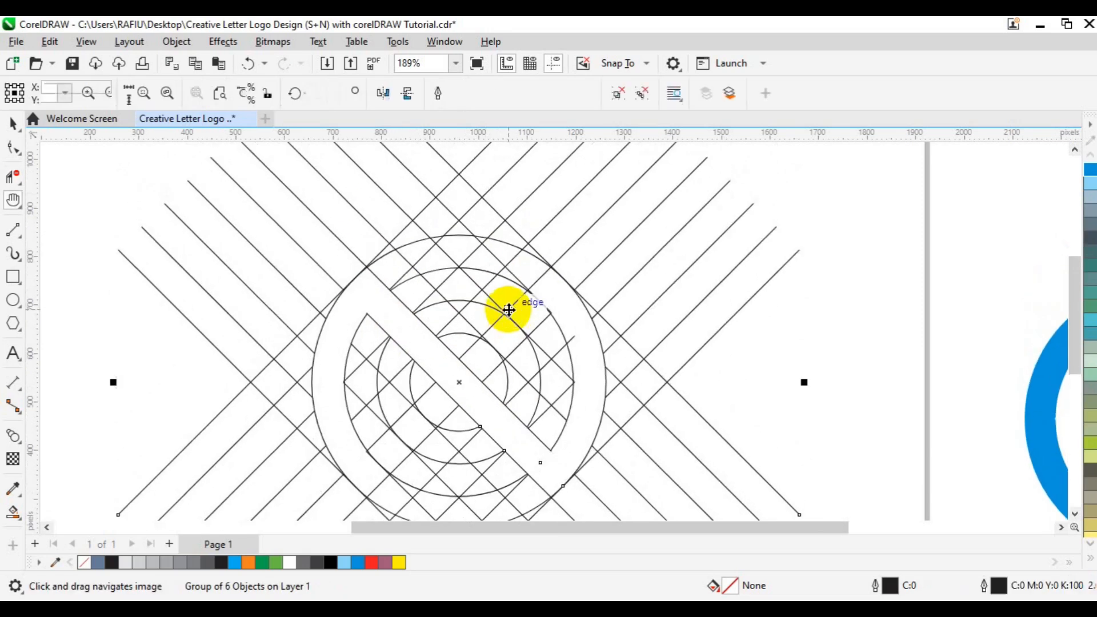
pyautogui.click(10, 184)
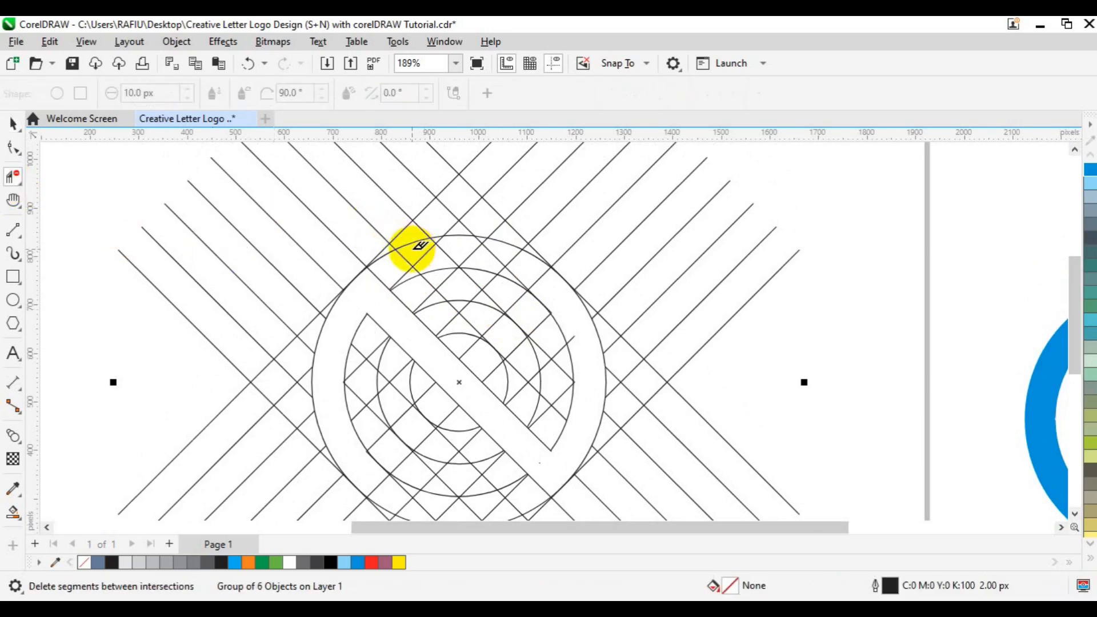
pyautogui.moveTo(411, 250)
pyautogui.mouseDown()
pyautogui.moveTo(463, 198)
pyautogui.moveTo(512, 254)
pyautogui.moveTo(484, 233)
pyautogui.mouseUp()
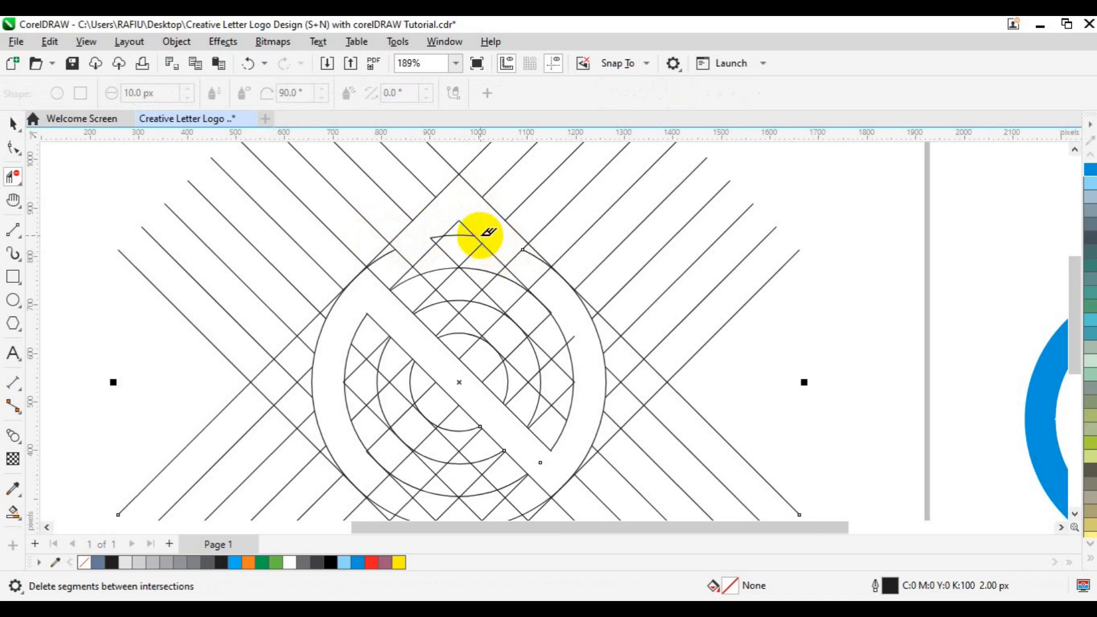
pyautogui.click(436, 235)
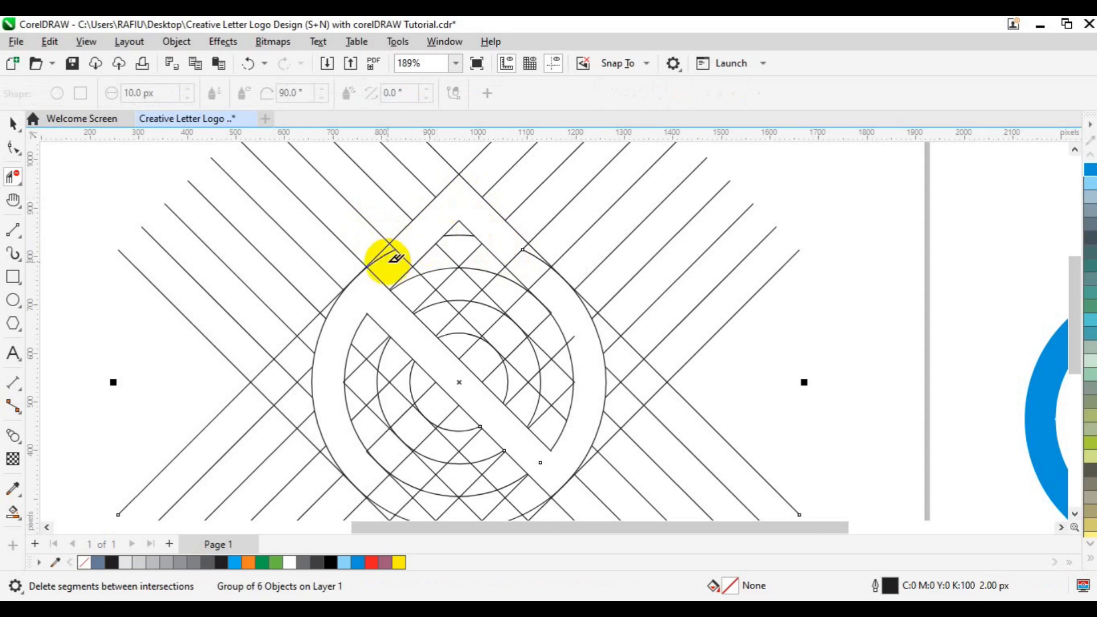
pyautogui.moveTo(388, 263); pyautogui.dragTo(404, 249)
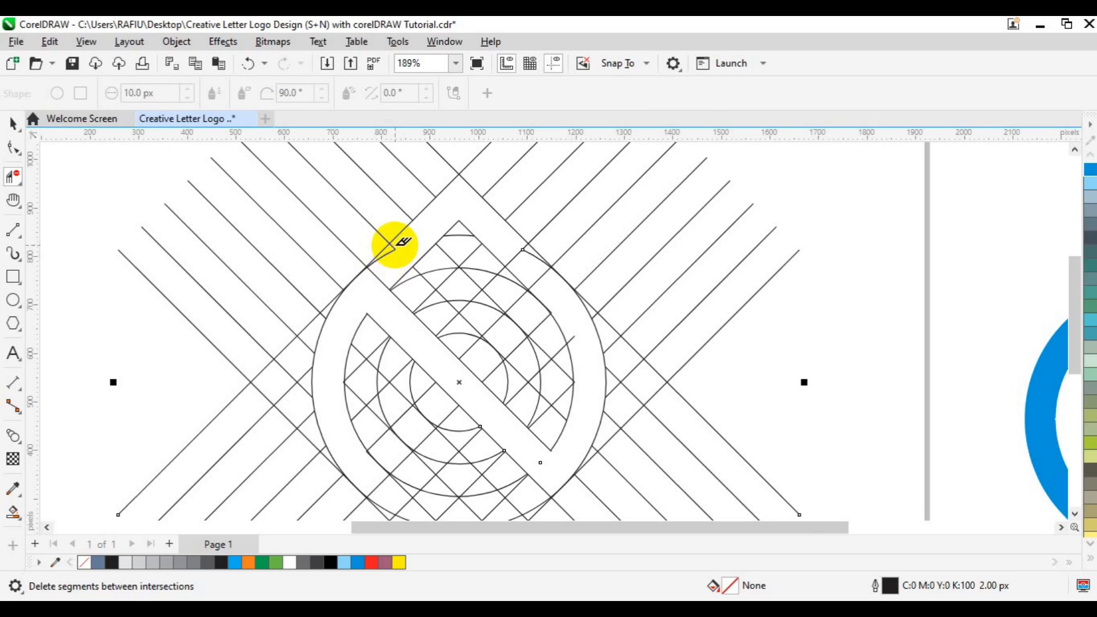
pyautogui.click(389, 255)
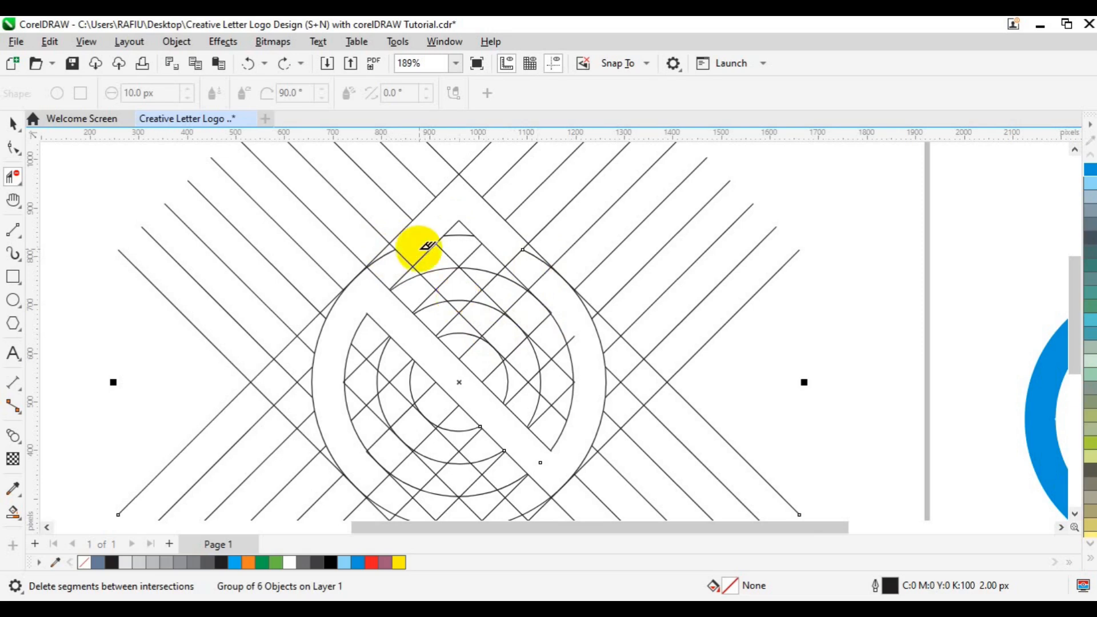
# Clear the second diagonal band above the central one and its curved continuation between the third and fourth circles from outside
pyautogui.moveTo(420, 249)
pyautogui.mouseDown()
pyautogui.moveTo(461, 307)
pyautogui.moveTo(471, 313)
pyautogui.moveTo(471, 300)
pyautogui.moveTo(447, 266)
pyautogui.moveTo(506, 346)
pyautogui.moveTo(501, 313)
pyautogui.moveTo(490, 305)
pyautogui.moveTo(511, 350)
pyautogui.moveTo(510, 423)
pyautogui.moveTo(531, 378)
pyautogui.moveTo(520, 340)
pyautogui.mouseUp()
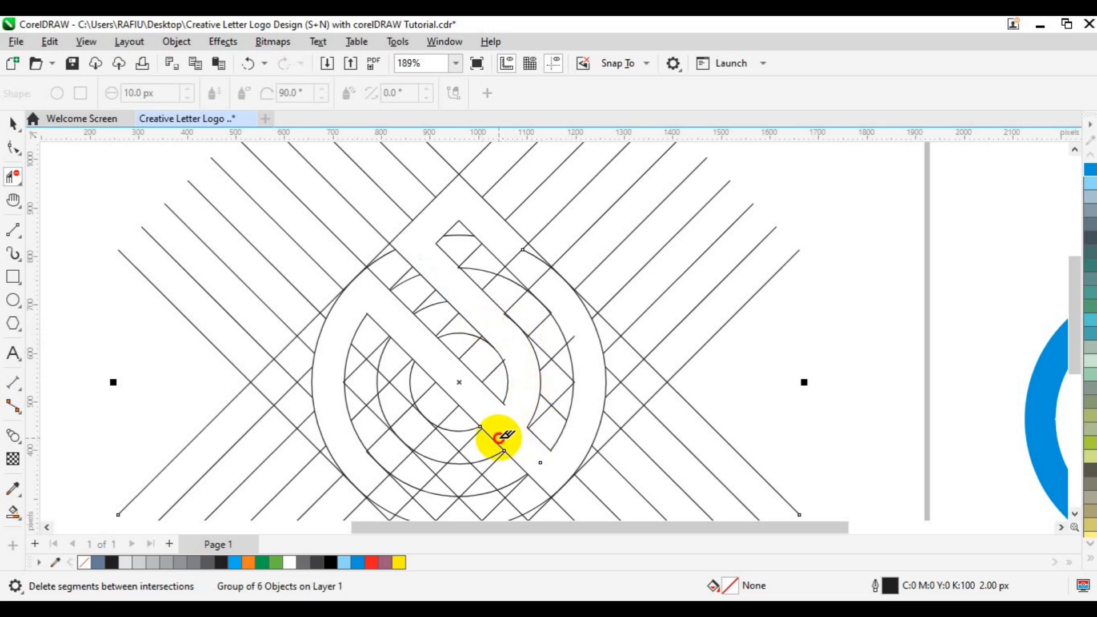
pyautogui.moveTo(496, 439)
pyautogui.mouseDown()
pyautogui.moveTo(462, 440)
pyautogui.moveTo(465, 458)
pyautogui.moveTo(438, 456)
pyautogui.moveTo(417, 443)
pyautogui.moveTo(448, 434)
pyautogui.moveTo(399, 406)
pyautogui.mouseUp()
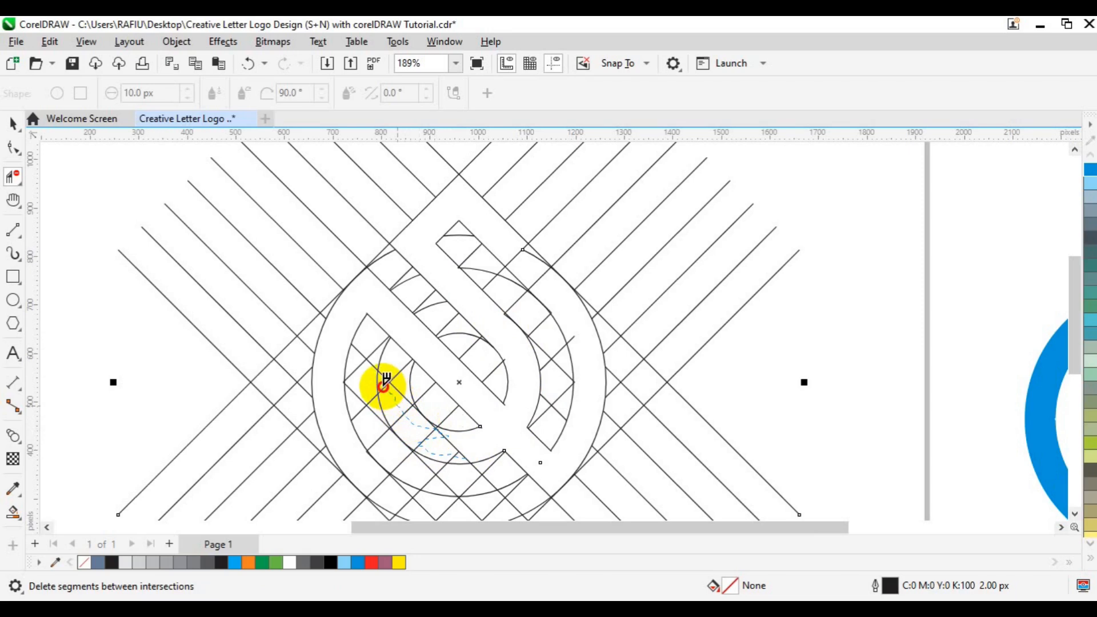
pyautogui.click(390, 392)
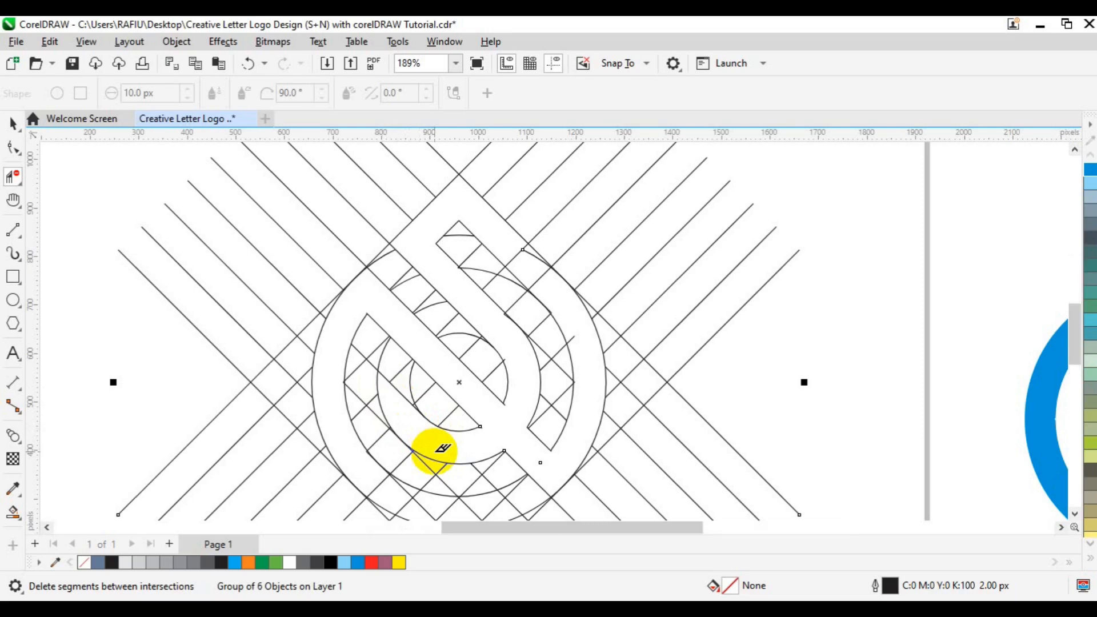
# Remove the leftover stubs where the second diagonal band's upper edge meets the third circle from outside
pyautogui.scroll(2, 443, 448)
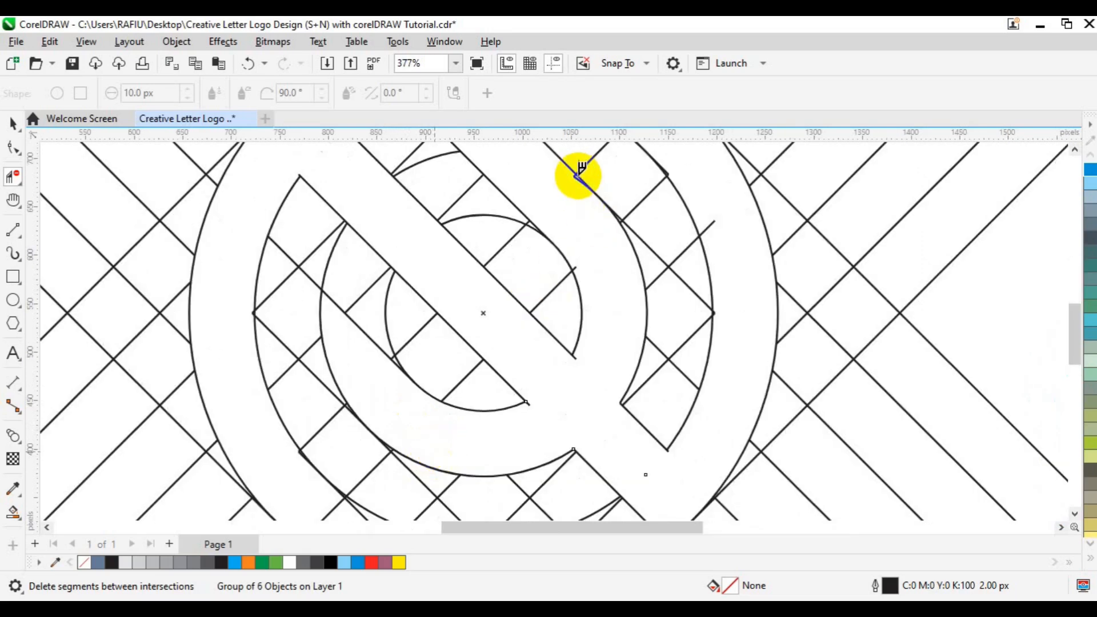
pyautogui.scroll(2, 580, 171)
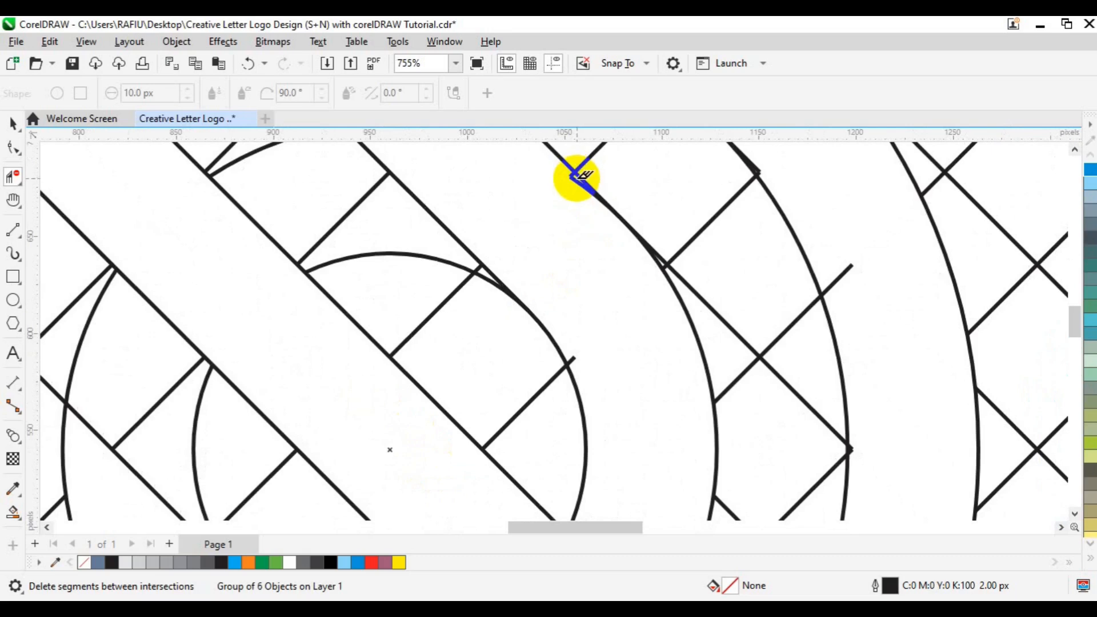
pyautogui.click(570, 178)
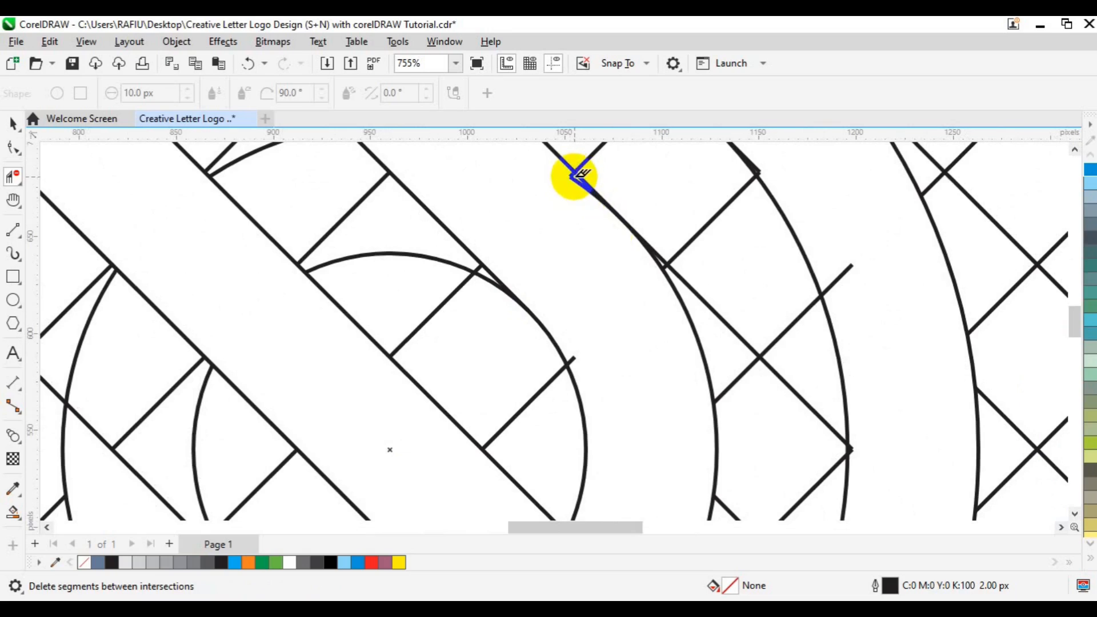
pyautogui.moveTo(562, 171)
pyautogui.mouseDown()
pyautogui.moveTo(578, 182)
pyautogui.moveTo(571, 171)
pyautogui.mouseUp()
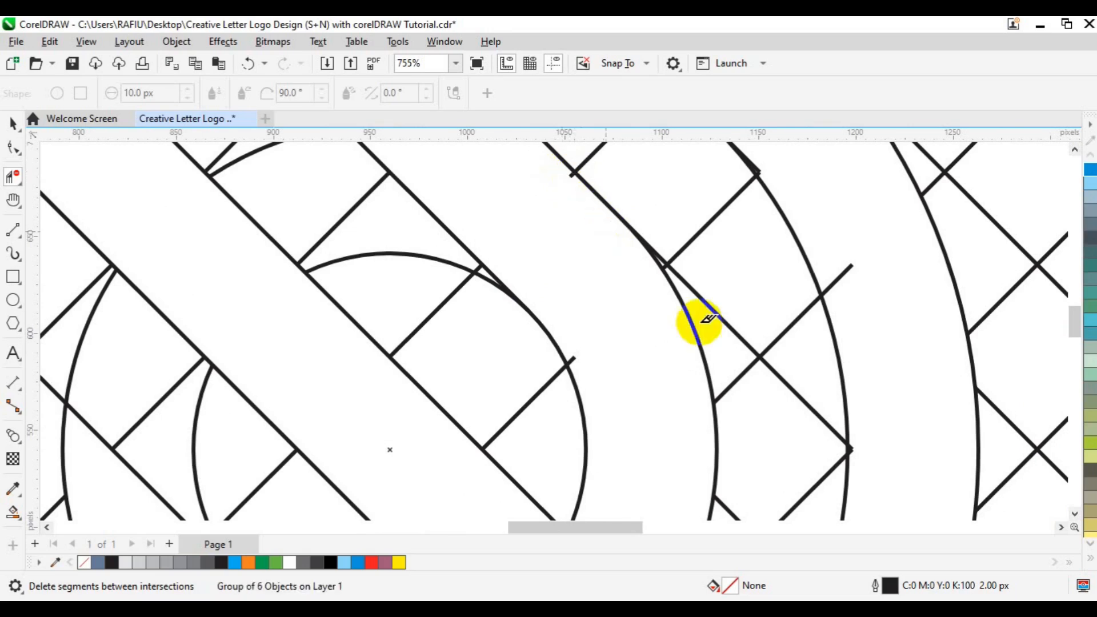
pyautogui.click(571, 167)
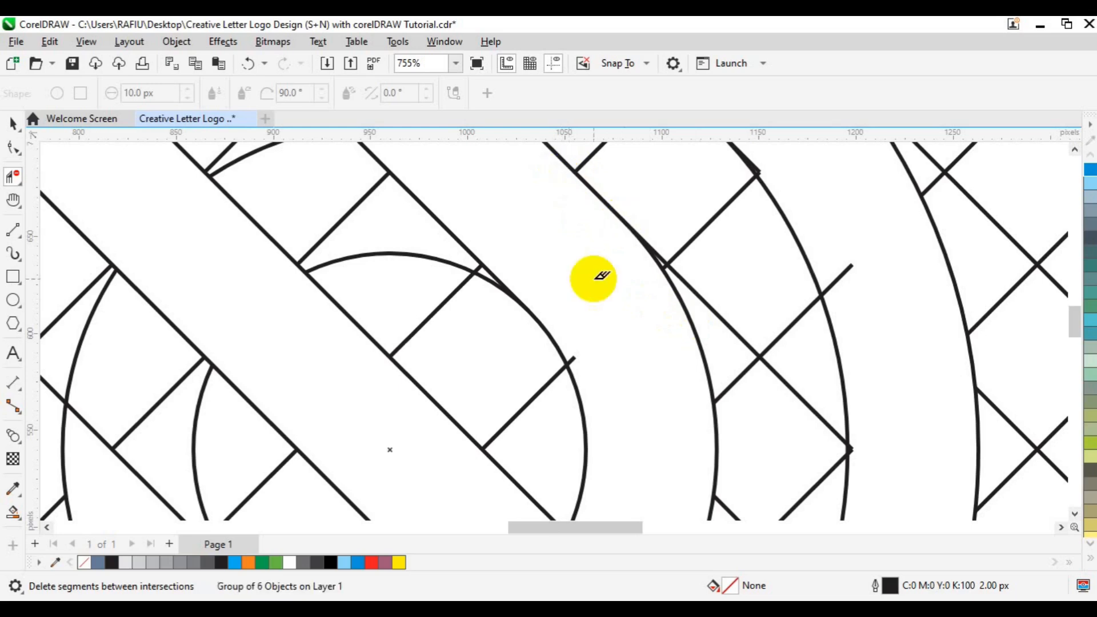
# Delete the leftover diagonal line stub just outside the innermost circle's upper-right arc and deselect the grid
pyautogui.click(573, 362)
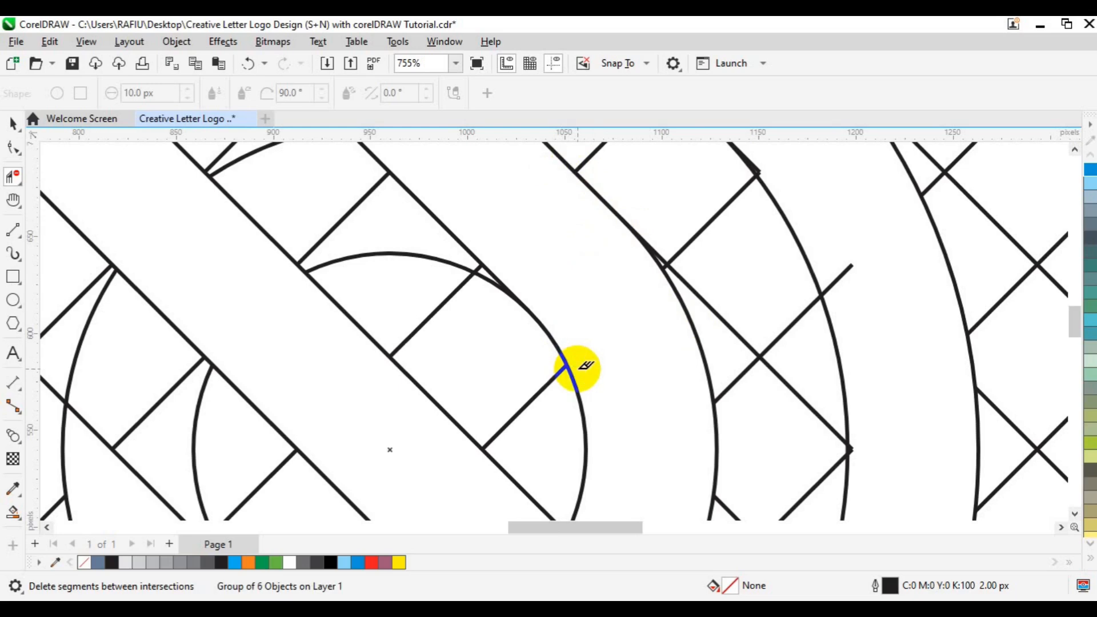
pyautogui.scroll(-4, 586, 365)
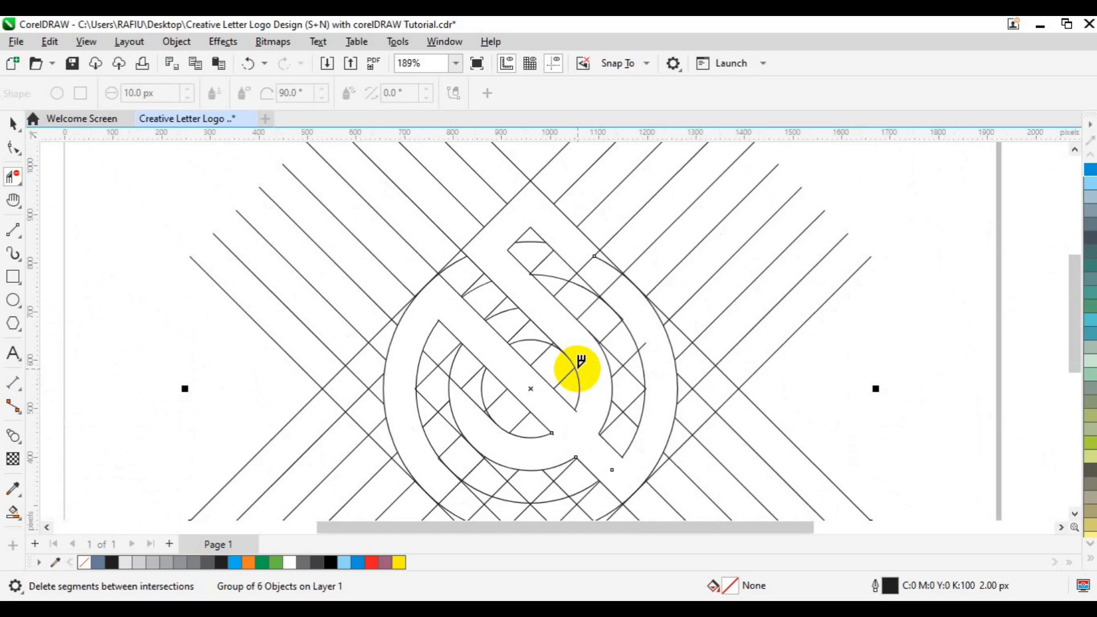
pyautogui.scroll(-2, 578, 365)
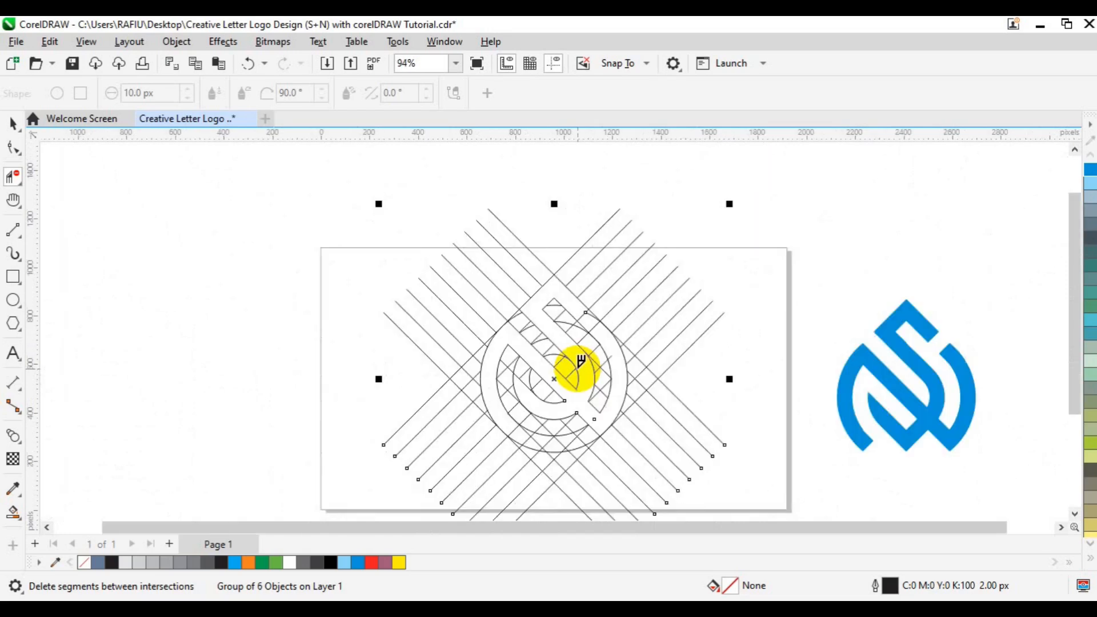
pyautogui.scroll(2, 580, 361)
pyautogui.press('Escape')
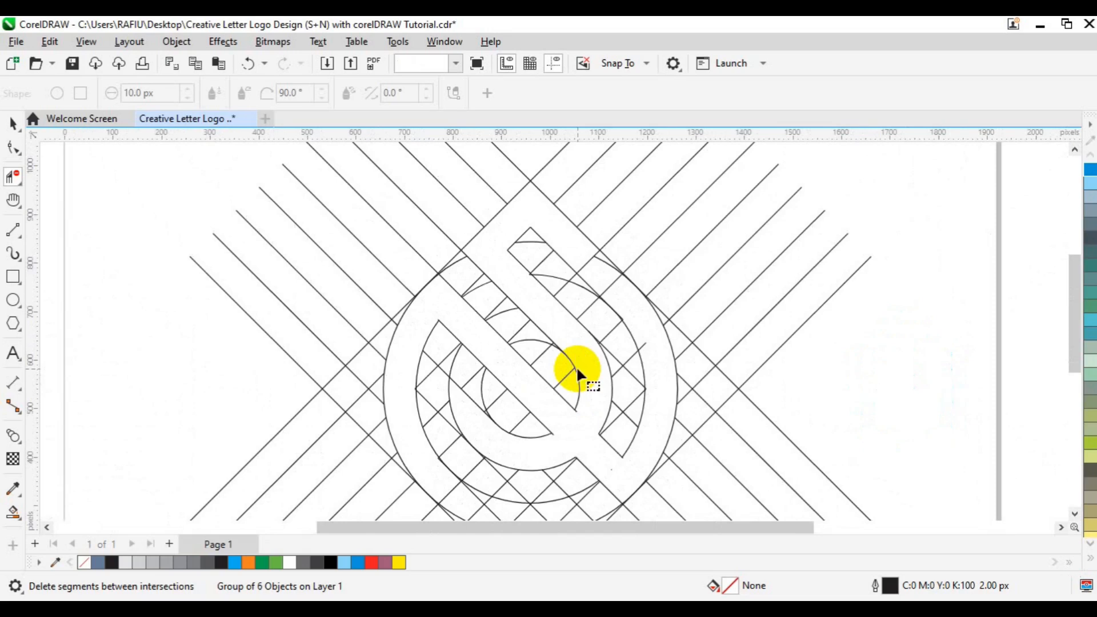
pyautogui.press('F10')
pyautogui.press('space')
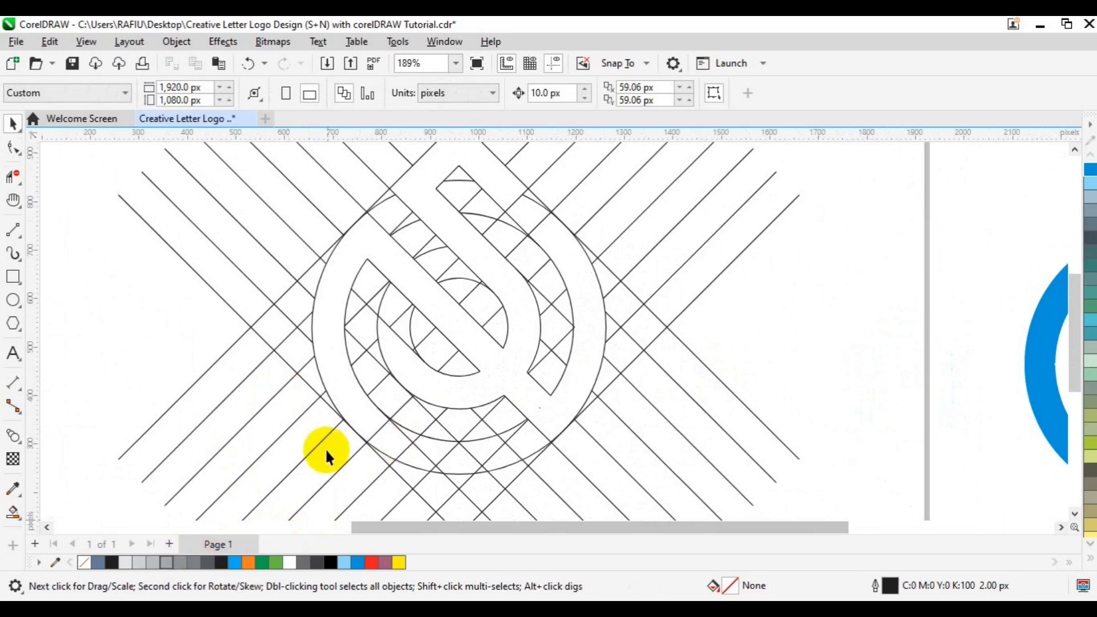
# Use Smart Fill on the cleared S+N band region to create a solid logo shape
pyautogui.click(19, 517)
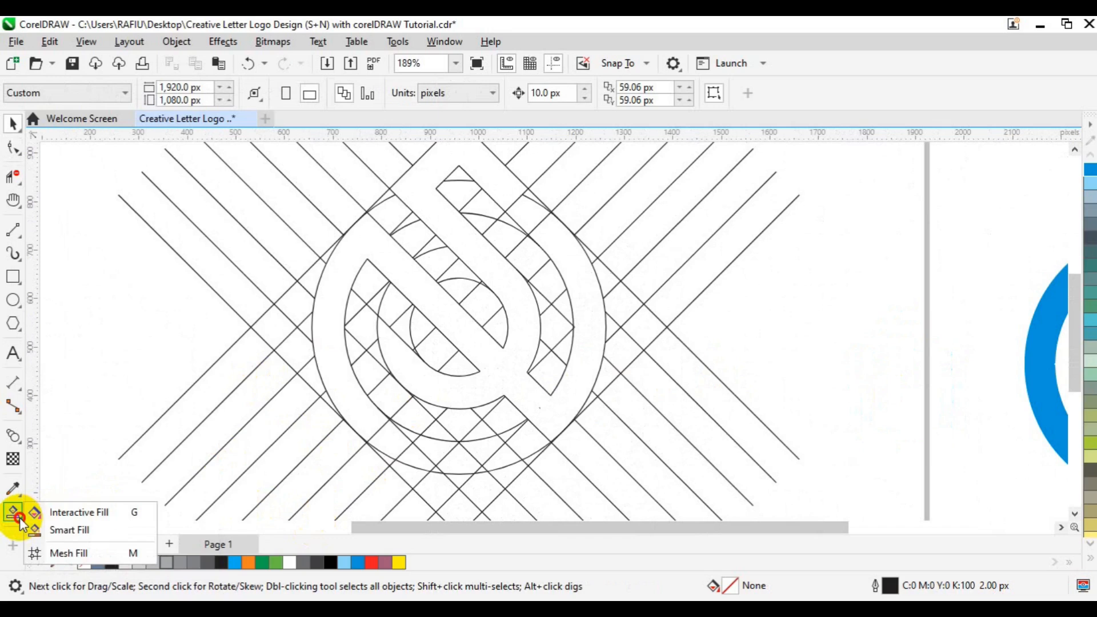
pyautogui.click(68, 530)
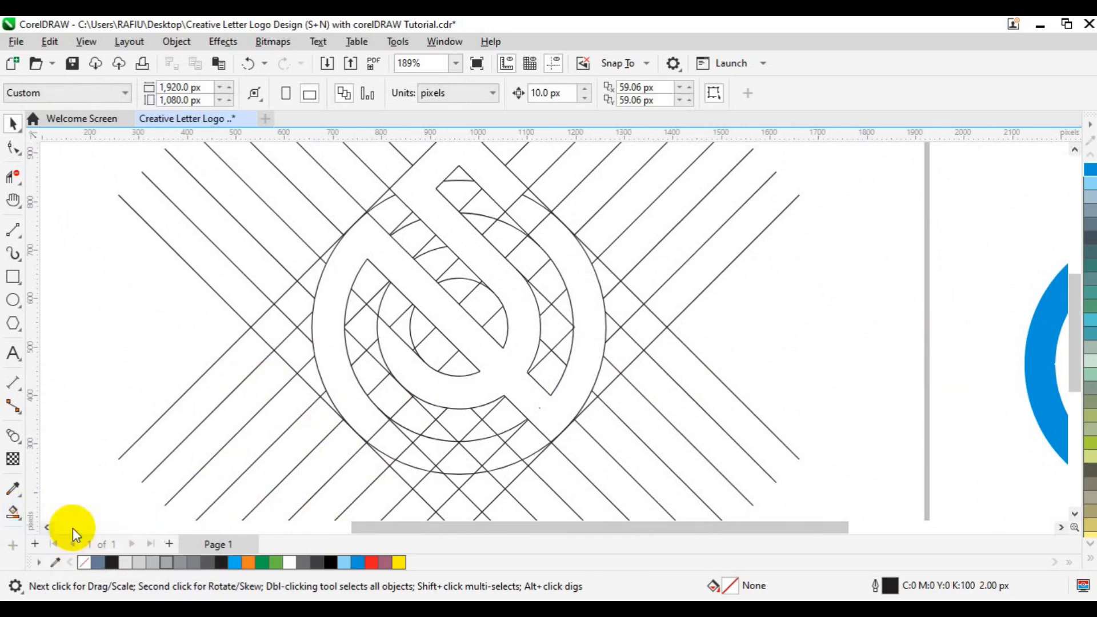
pyautogui.click(341, 358)
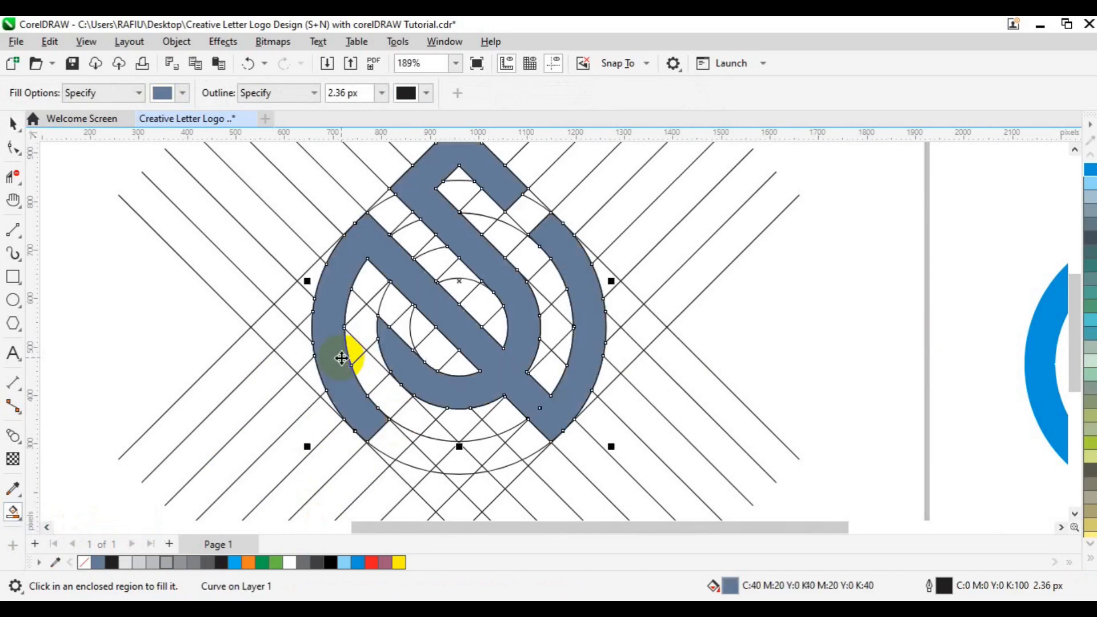
# Move the filled logo shape off the grid to its right side and remove the shape's outline
pyautogui.press('space')
pyautogui.moveTo(460, 280); pyautogui.dragTo(863, 300)
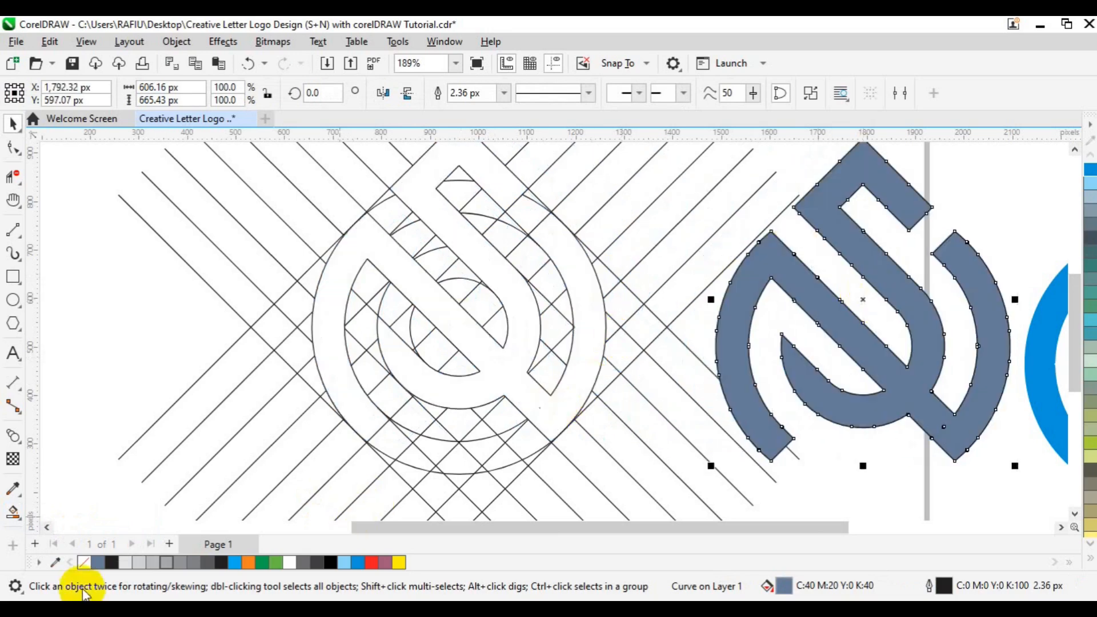
pyautogui.rightClick(84, 563)
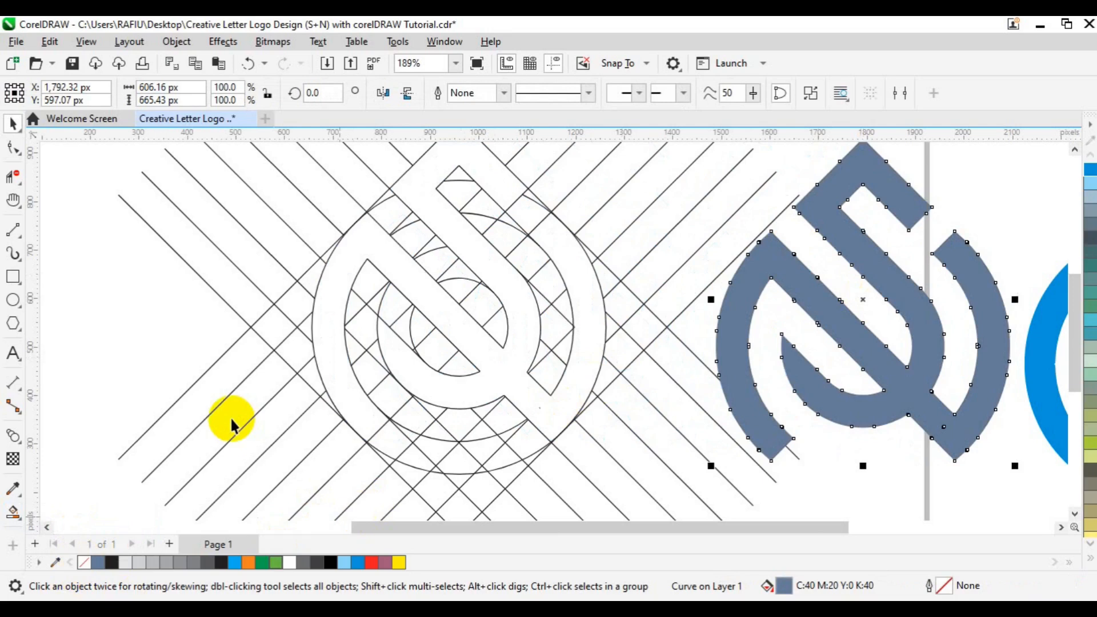
# Delete the whole construction group of grid lines and concentric circles
pyautogui.scroll(-2, 232, 427)
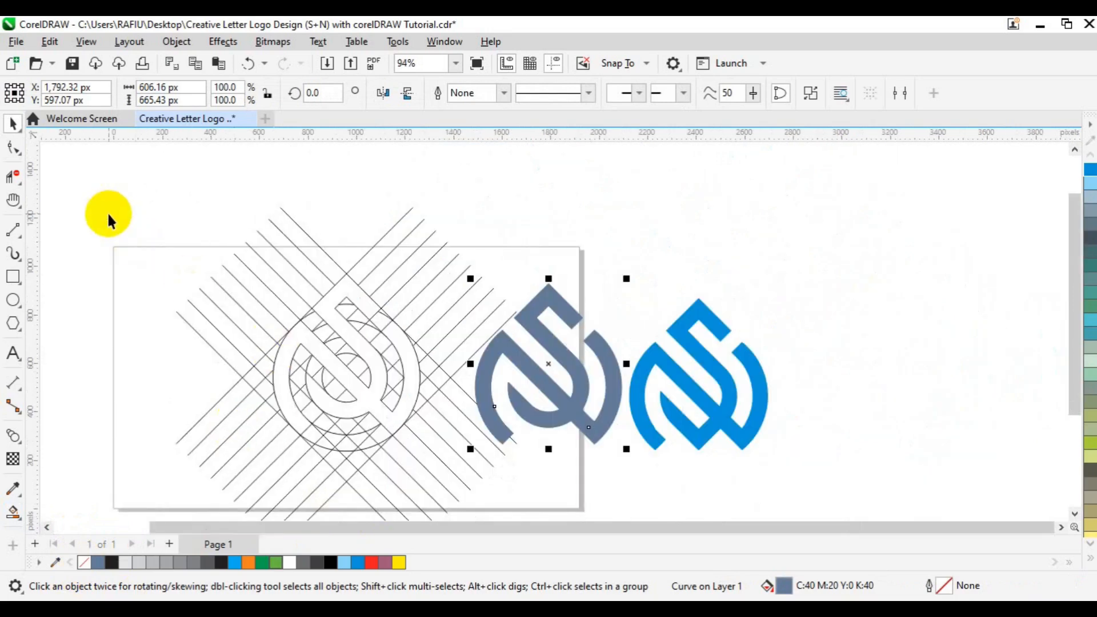
pyautogui.click(107, 211)
pyautogui.moveTo(97, 195); pyautogui.dragTo(525, 528)
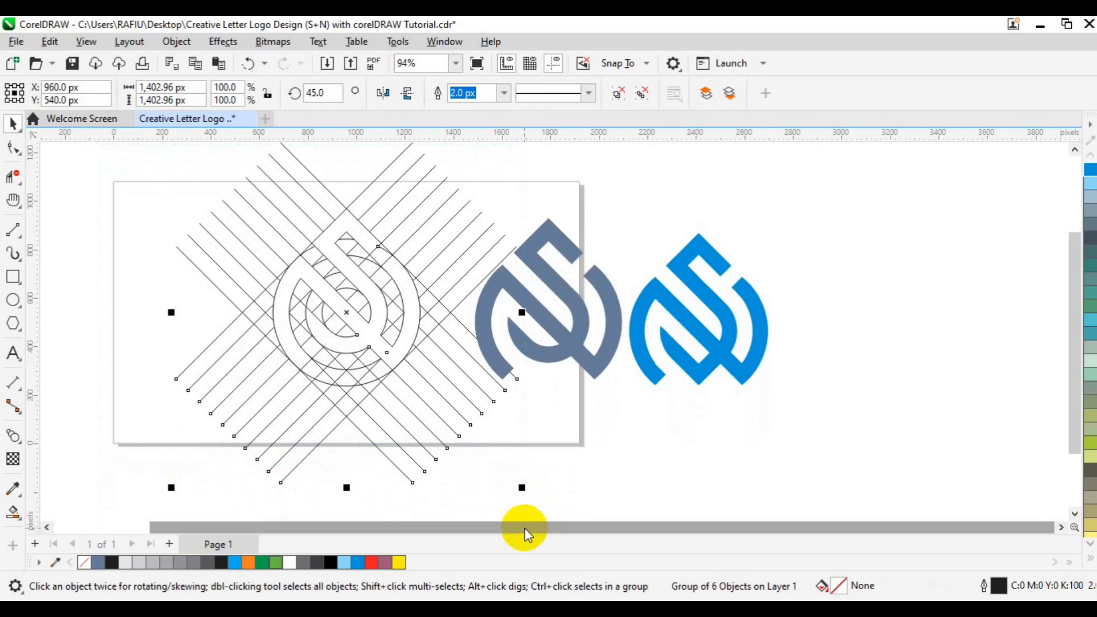
pyautogui.press('Delete')
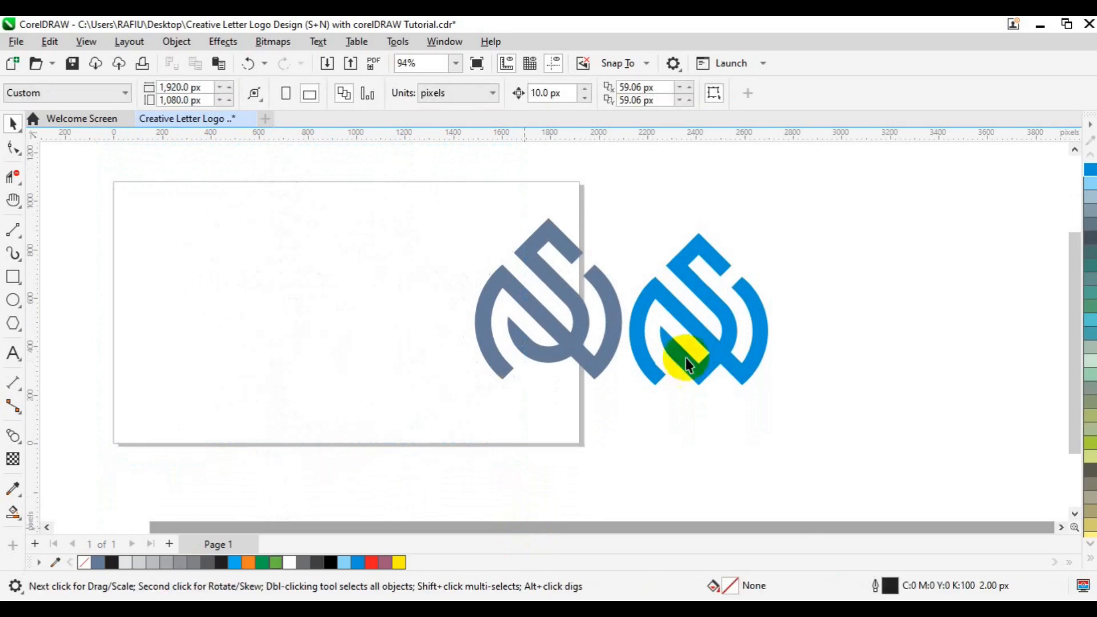
# Center the grey-blue logo shape on the page and fill it with blue C:100 M:20 Y:0 K:0
pyautogui.click(565, 328)
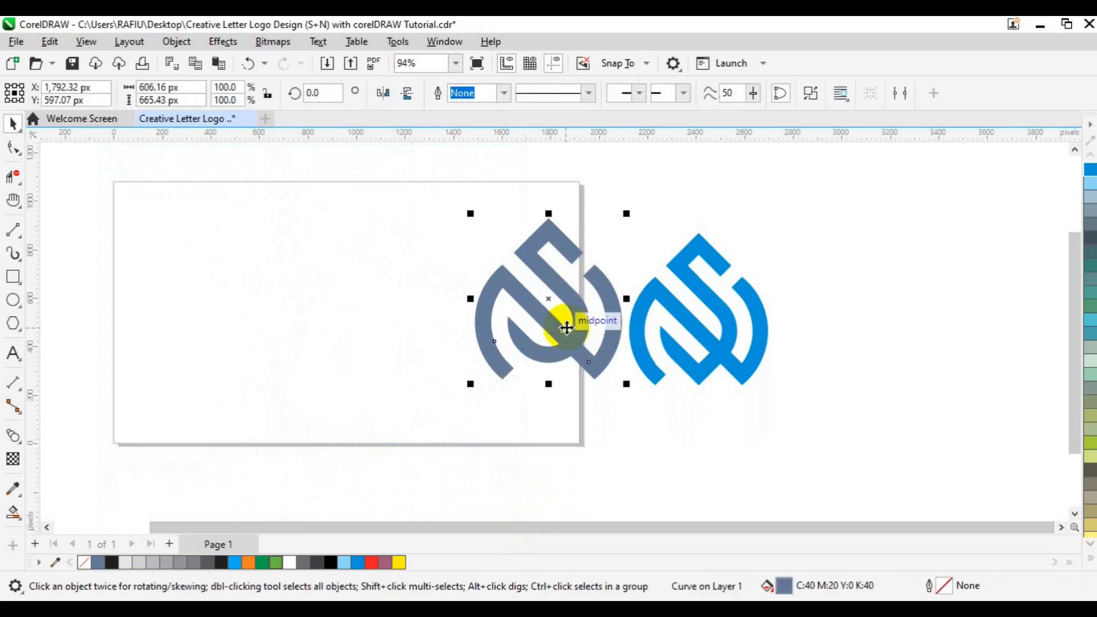
pyautogui.press('p')
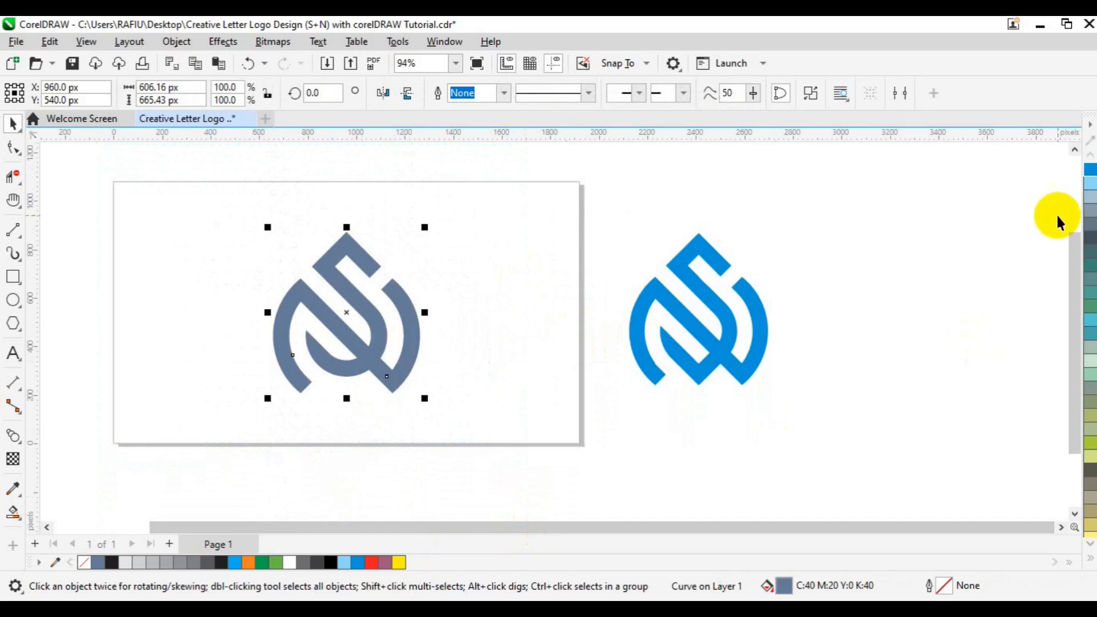
pyautogui.click(1094, 174)
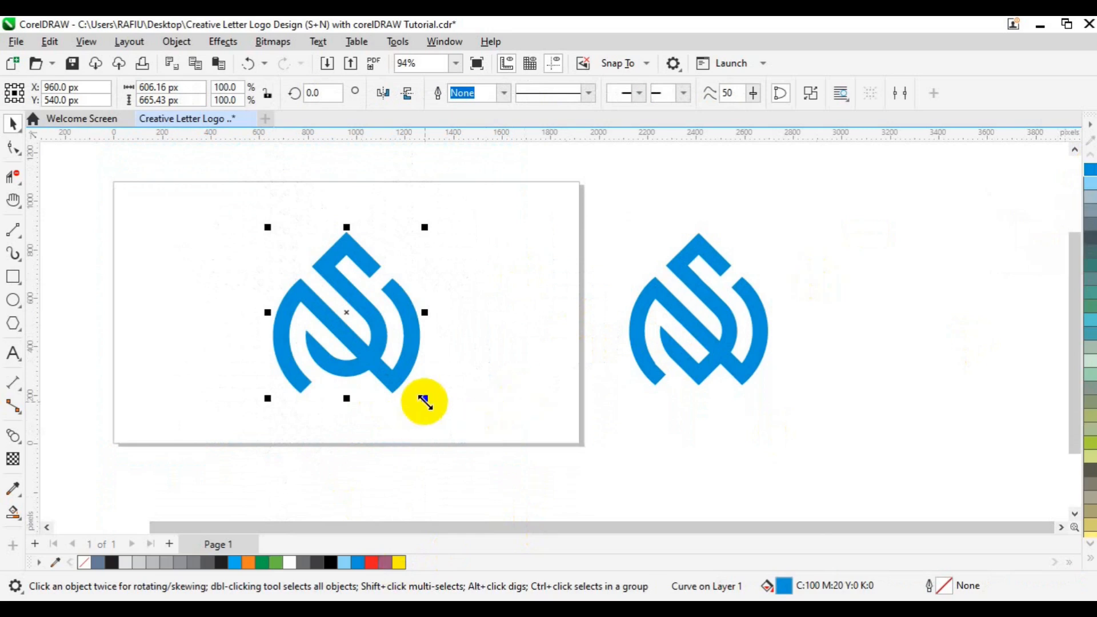
# Scale the logo on the page down proportionally about its center to about 78.1%, then deselect it
pyautogui.moveTo(425, 402); pyautogui.dragTo(417, 393)
pyautogui.click(483, 386)
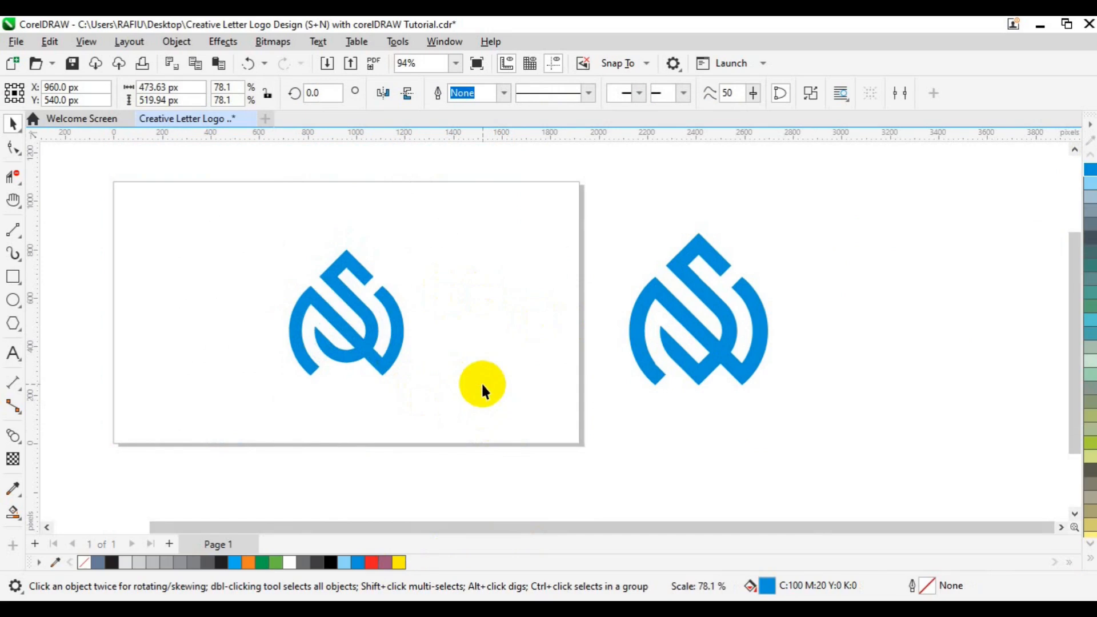